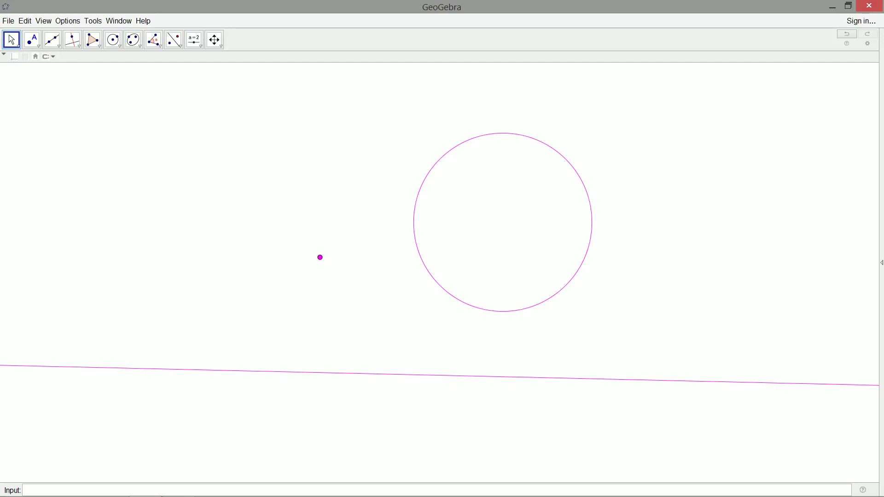
left_click(119, 45)
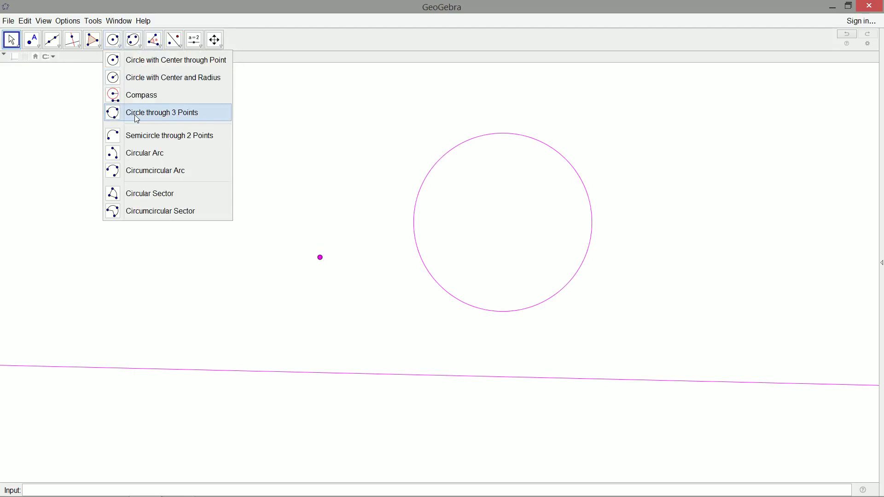
left_click(371, 65)
left_click(19, 49)
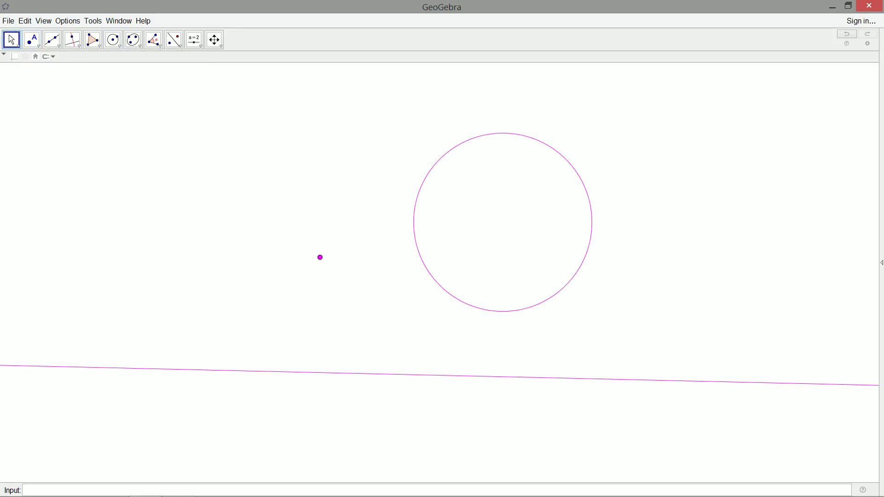
- Reposition the free magenta point and the magenta circle above the line, leaving the point outside the circle
left_click_drag(418, 256, 427, 257)
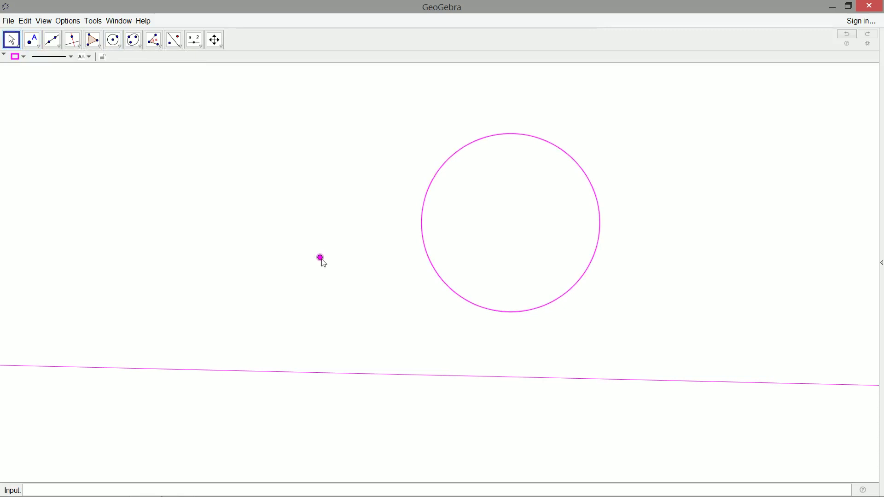
key("Escape")
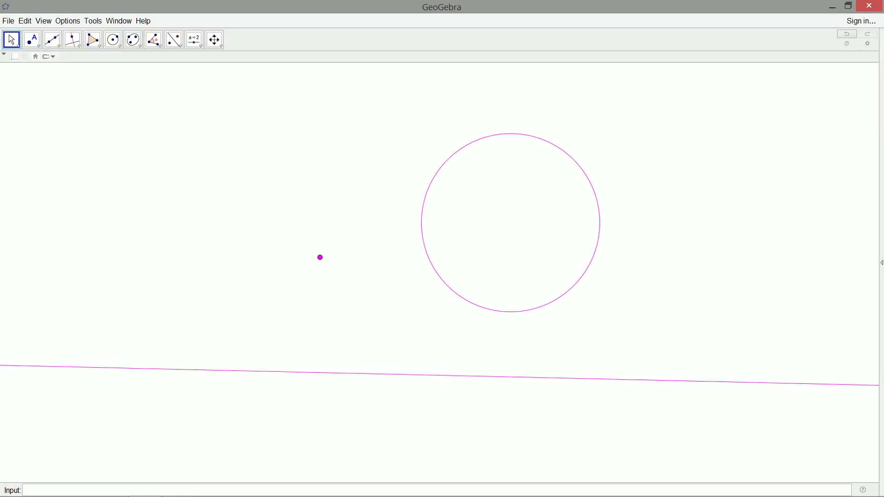
left_click_drag(320, 257, 275, 213)
left_click_drag(436, 275, 302, 473)
left_click_drag(371, 333, 546, 139)
left_click_drag(275, 213, 366, 256)
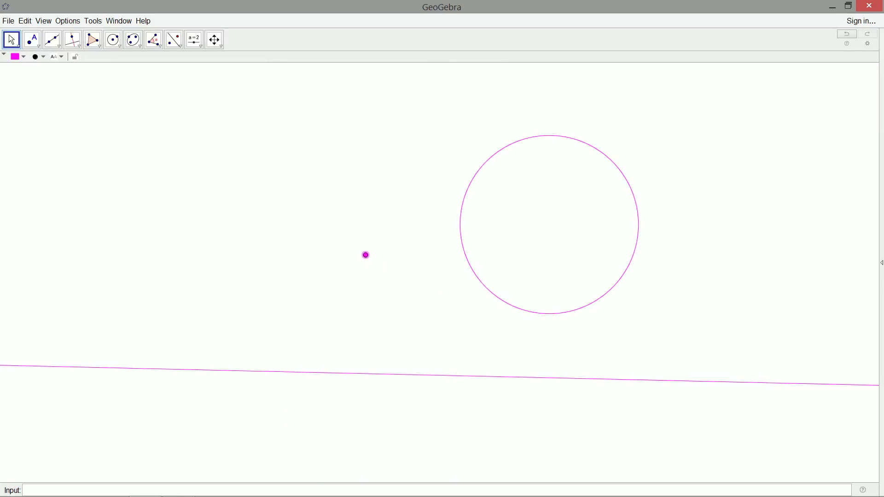
- Mark the center of the magenta circle using the Midpoint or Center tool
left_click(38, 40)
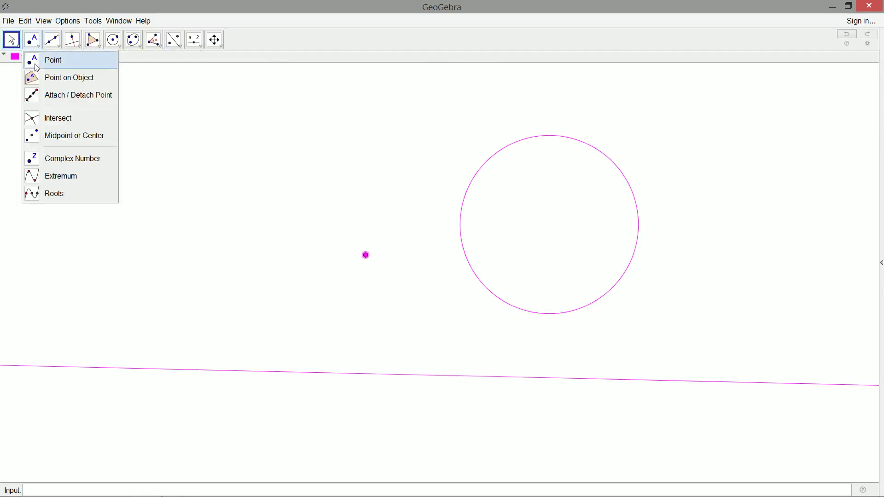
left_click(44, 119)
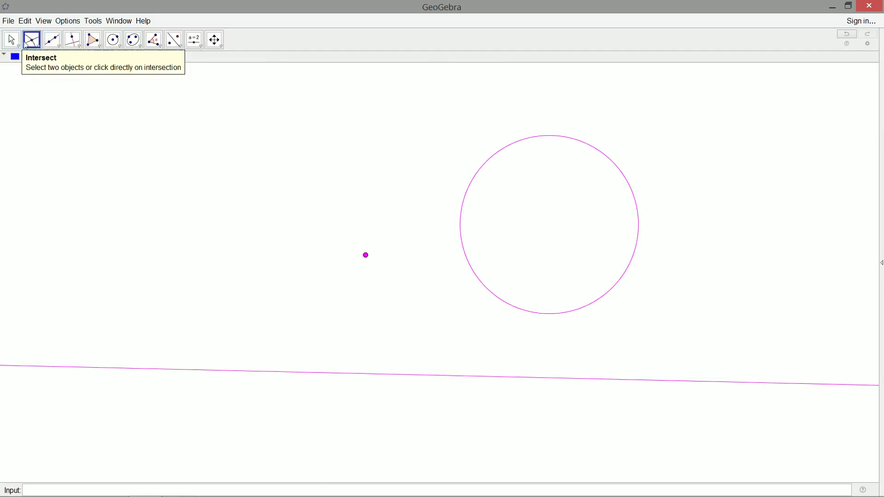
left_click(33, 45)
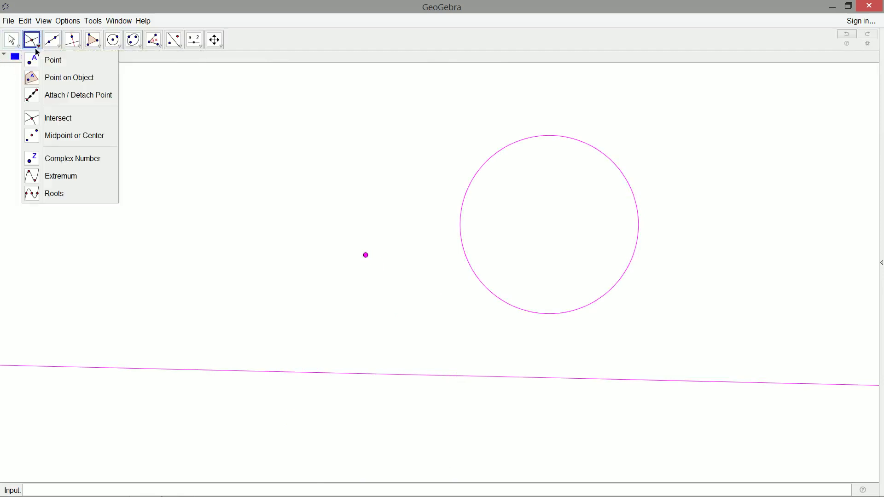
left_click(46, 138)
left_click(539, 140)
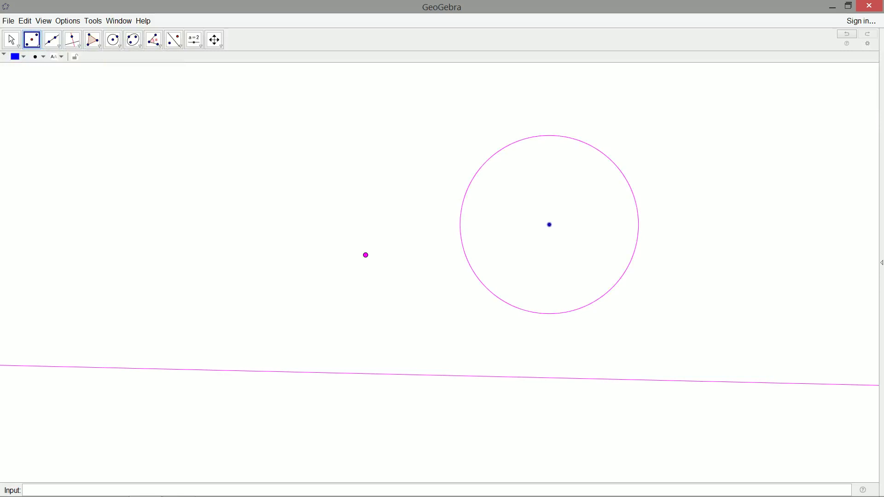
- Construct a line perpendicular to the magenta line through the center of the magenta circle
left_click(74, 40)
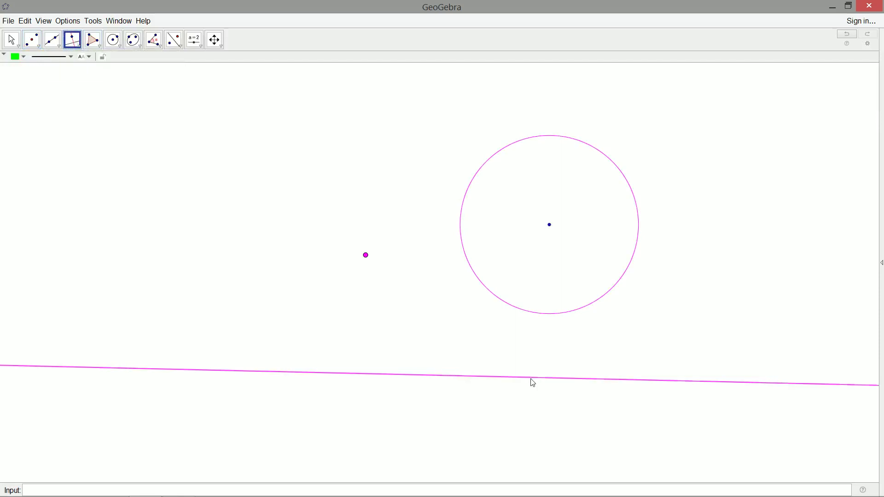
left_click(529, 378)
left_click(549, 225)
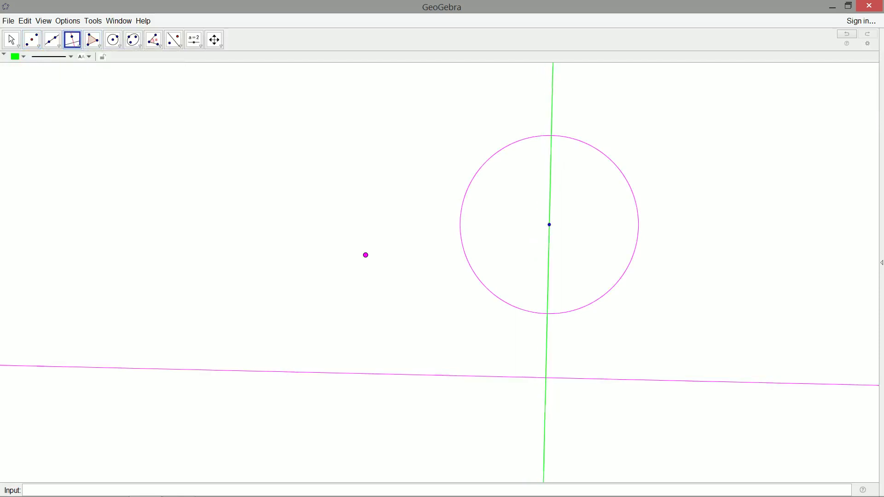
- Mark the intersection points of the perpendicular with the magenta circle and with the magenta line
left_click(39, 44)
left_click(43, 118)
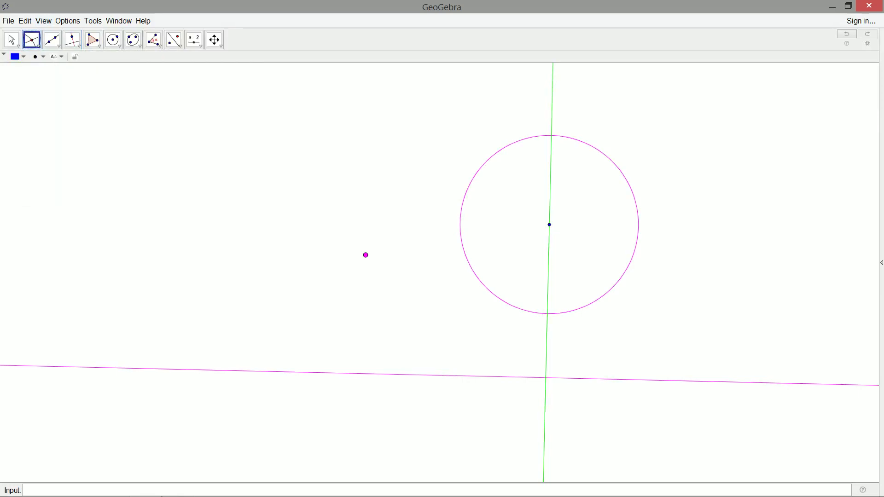
left_click(550, 152)
left_click(37, 46)
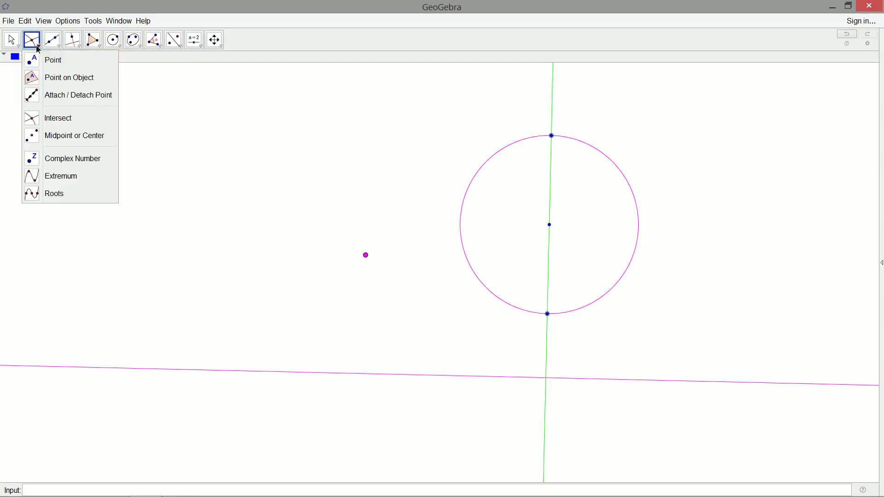
left_click(47, 118)
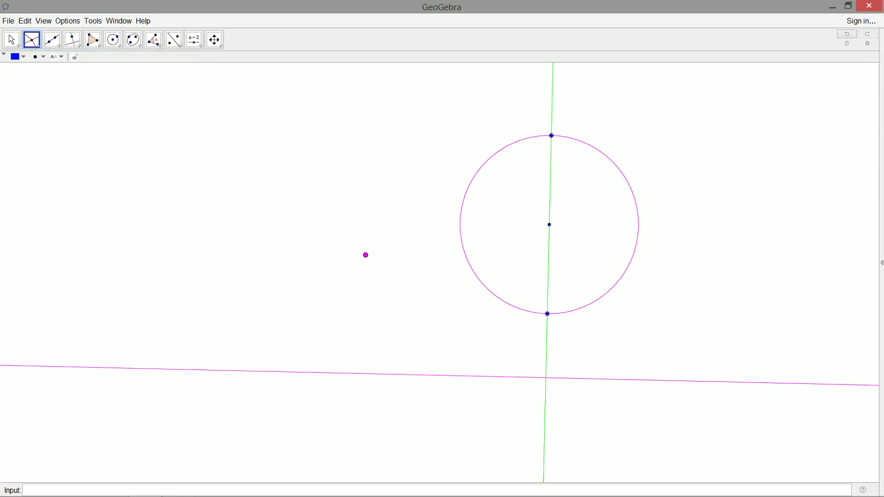
left_click(546, 378)
left_click(11, 39)
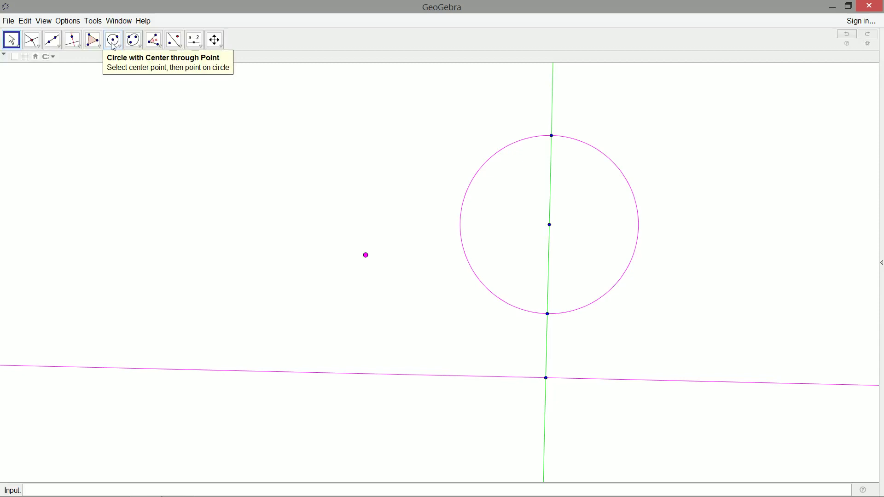
- Draw a line through the free magenta point and the upper intersection of the perpendicular with the circle
left_click(52, 39)
left_click(365, 255)
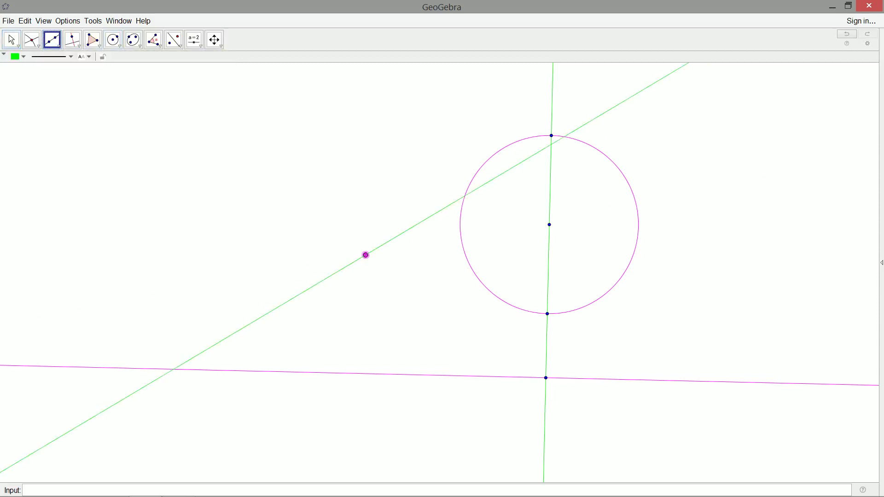
left_click(552, 136)
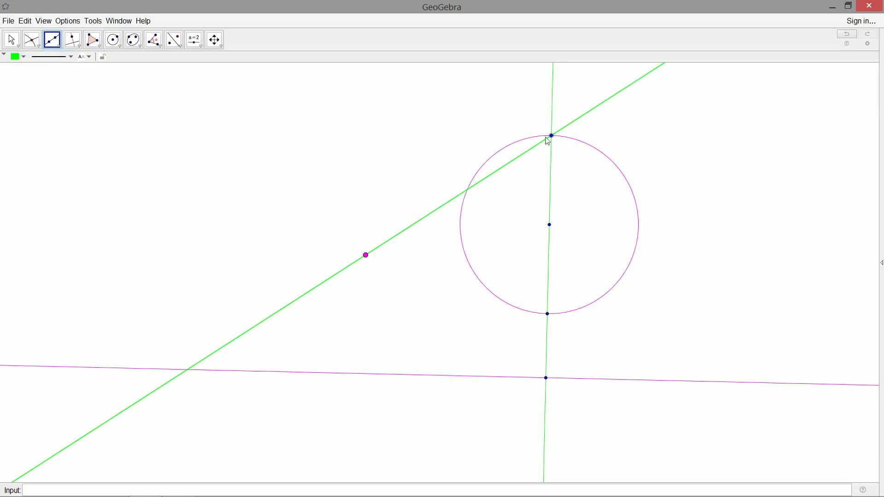
left_click(365, 255)
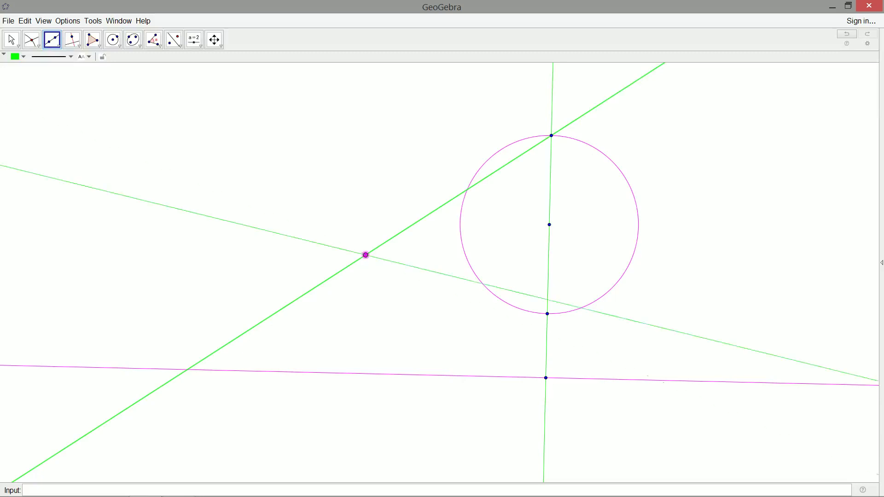
left_click(547, 313)
key("ctrl+z")
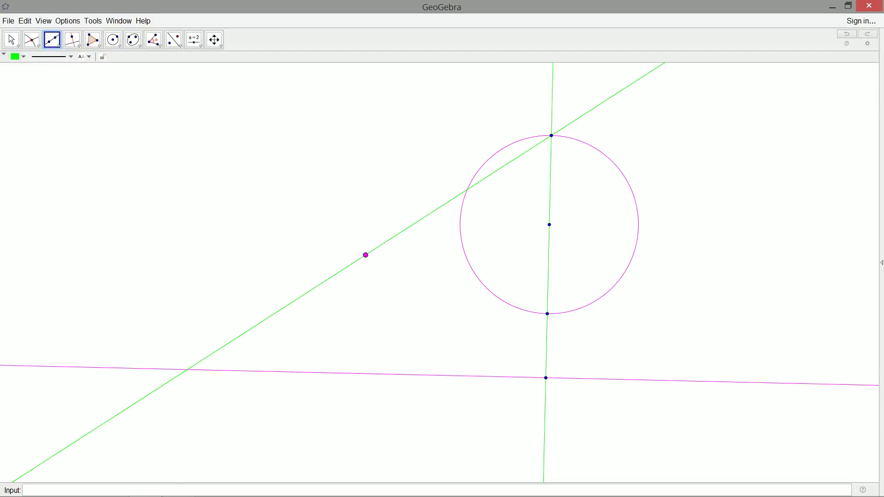
- Mark the intersection of the slanted green line with the magenta line
left_click(32, 40)
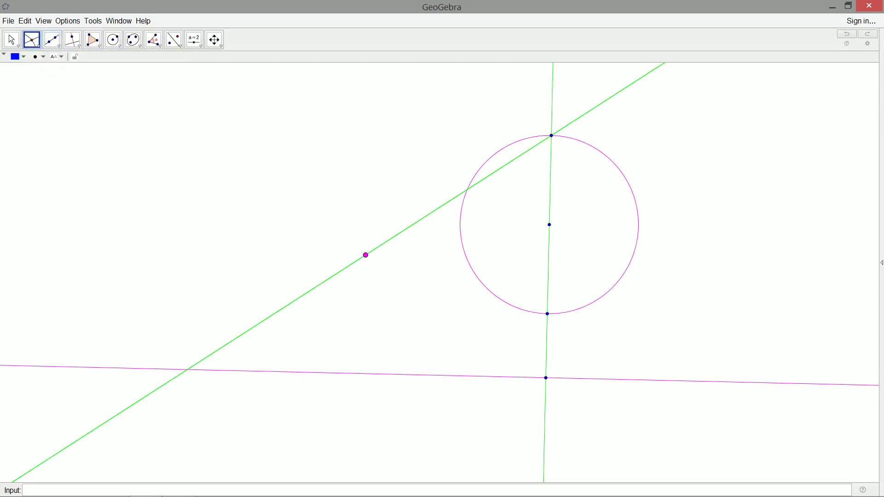
left_click(187, 370)
- Draw a violet circle through the perpendicular's foot on the magenta line, the free magenta point and the magenta circle's lower intersection
left_click(113, 39)
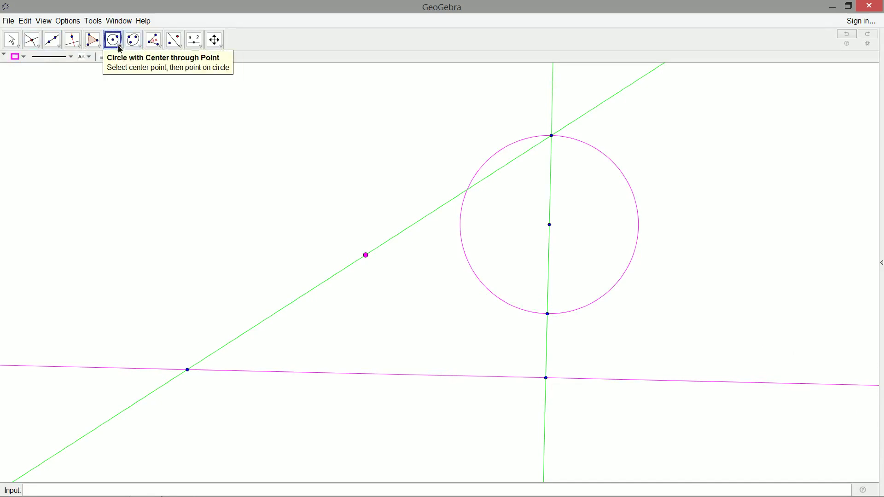
left_click(119, 46)
left_click(138, 115)
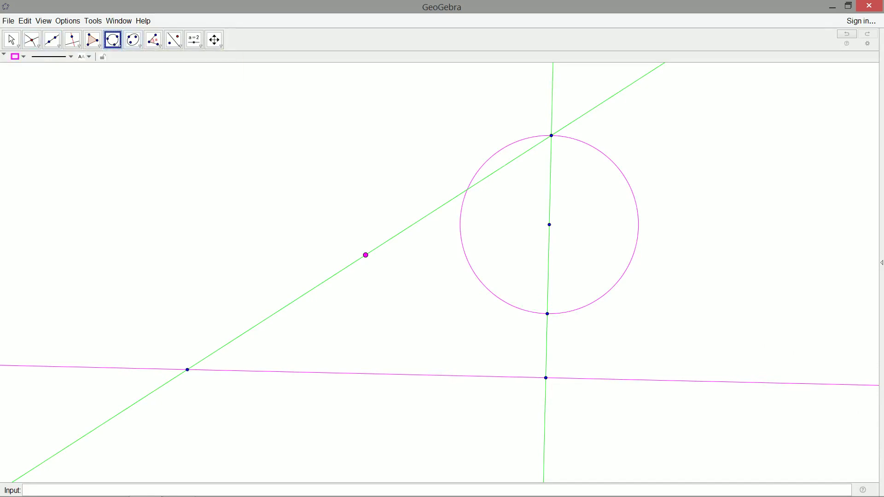
left_click(17, 56)
left_click(76, 70)
left_click(546, 378)
left_click(365, 255)
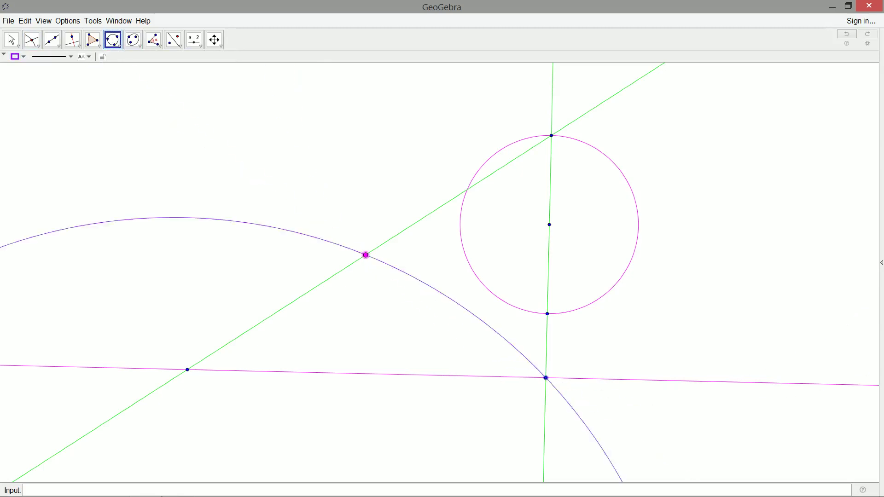
left_click(548, 315)
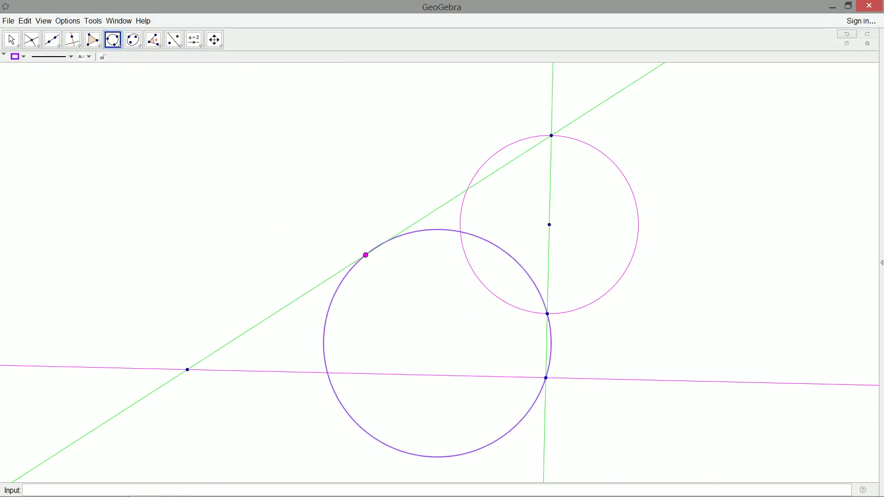
left_click(32, 40)
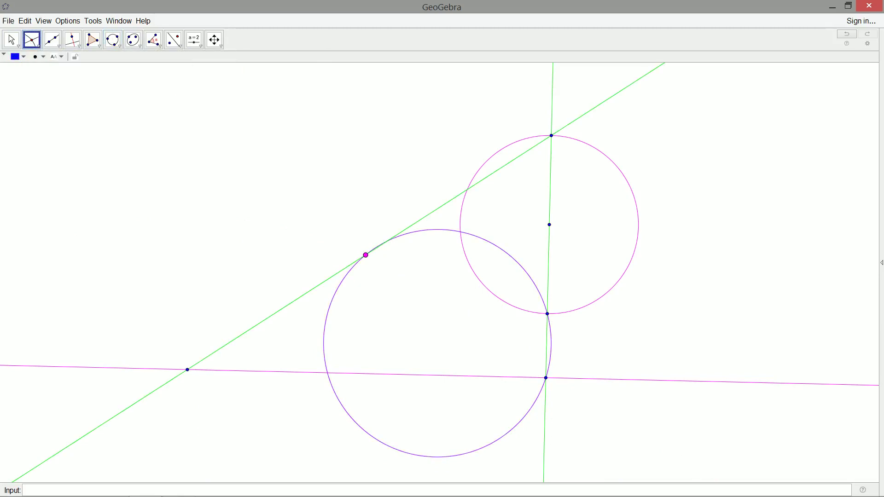
left_click(387, 241)
left_click(11, 40)
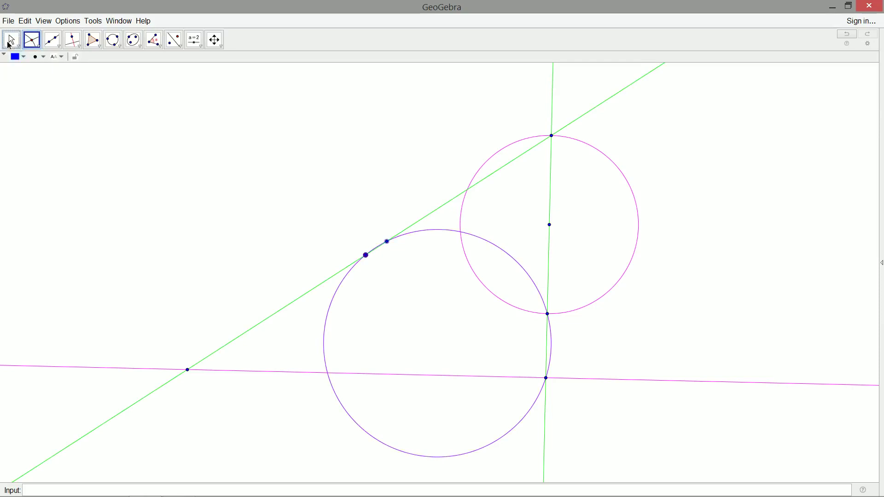
left_click(366, 255)
key("Escape")
scroll(364, 253, "up", 8)
scroll(359, 249, "up", 2)
left_click(360, 251)
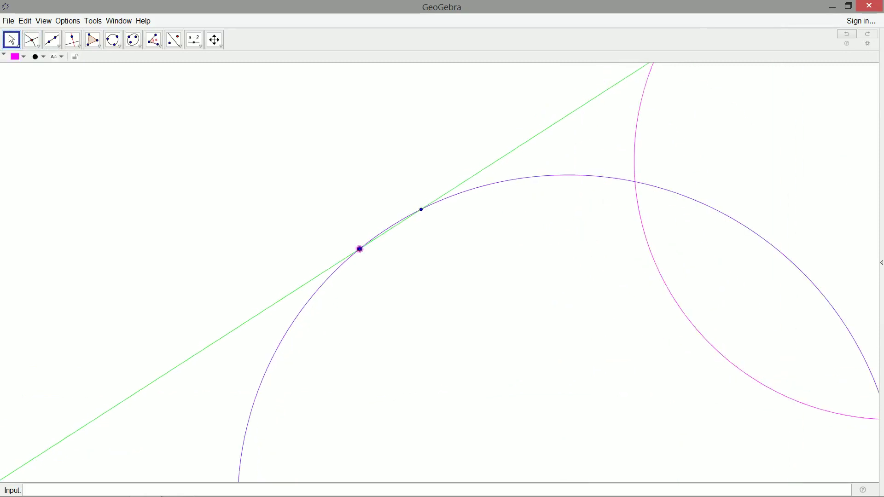
scroll(370, 259, "down", 6)
scroll(370, 259, "up", 5)
scroll(369, 259, "down", 6)
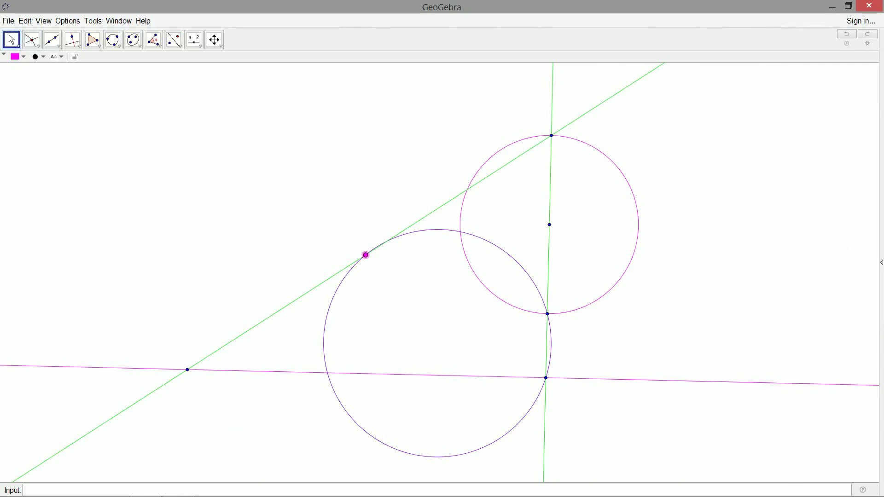
- Place a point with the Point tool at the violet circle's second intersection with the slanted line, beside the magenta point
scroll(406, 272, "up", 6)
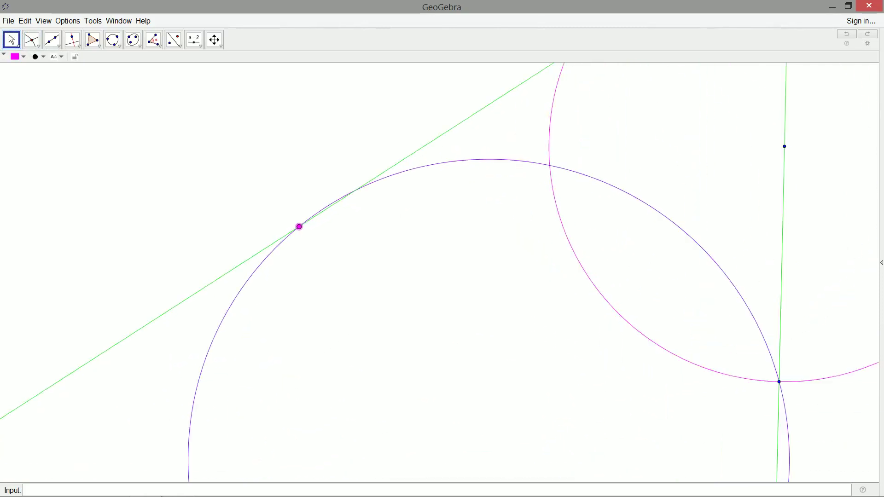
left_click(35, 42)
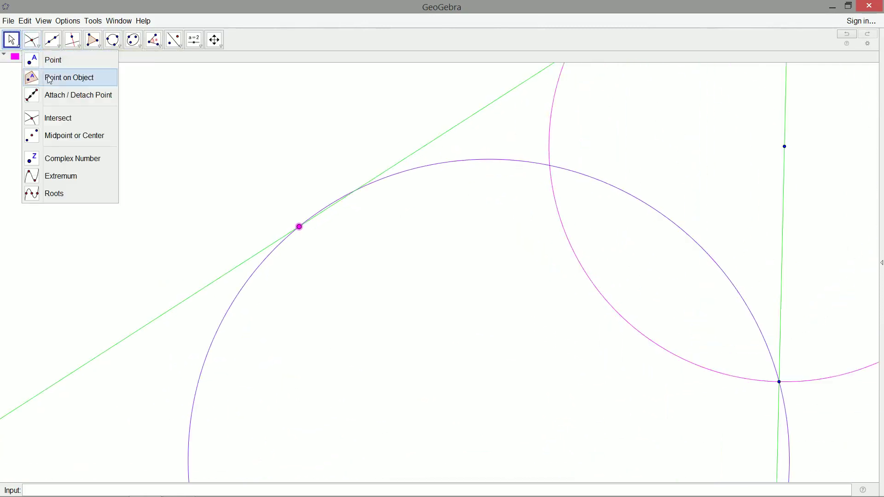
left_click(49, 60)
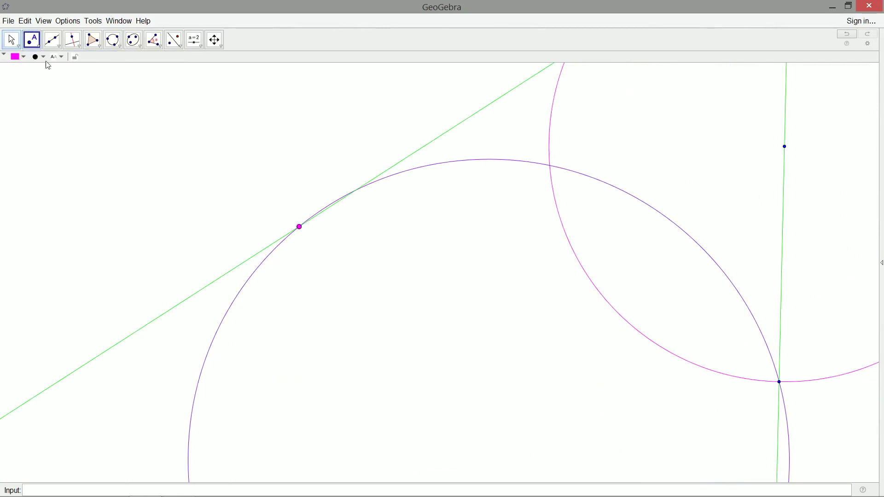
left_click(355, 191)
left_click(12, 40)
- Move the free magenta point closer to the magenta line to separate it from the second intersection on the violet circle
scroll(403, 214, "down", 8)
left_click_drag(354, 220, 353, 284)
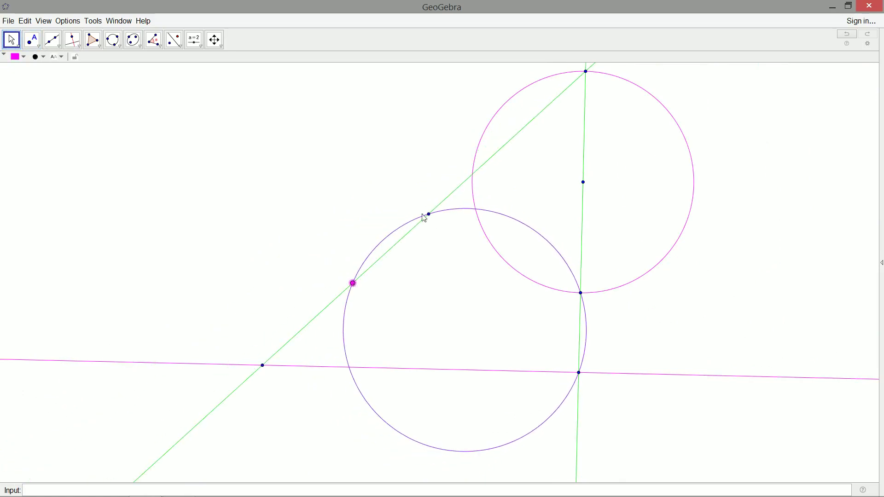
left_click_drag(355, 289, 325, 289)
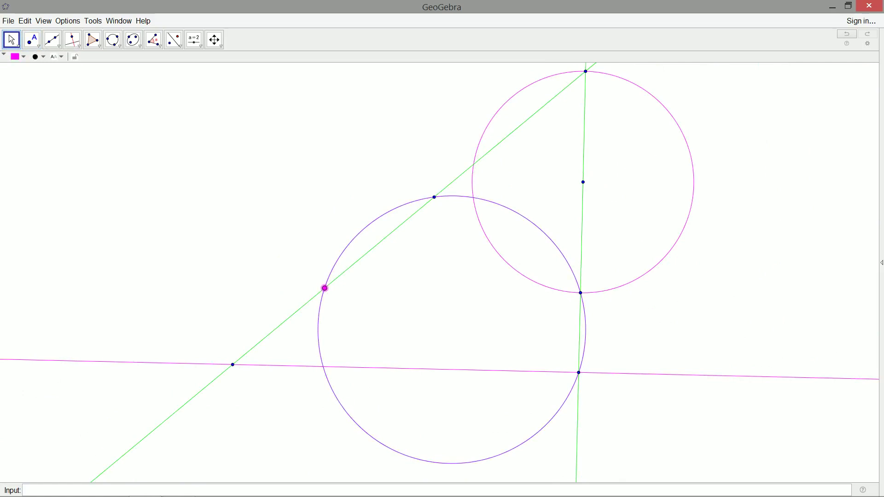
left_click(220, 228)
scroll(221, 229, "down", 4)
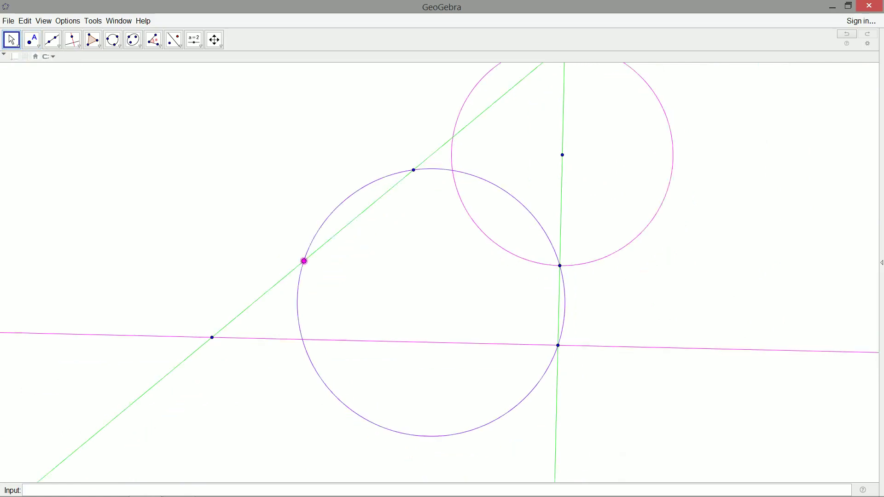
left_click_drag(221, 229, 295, 257)
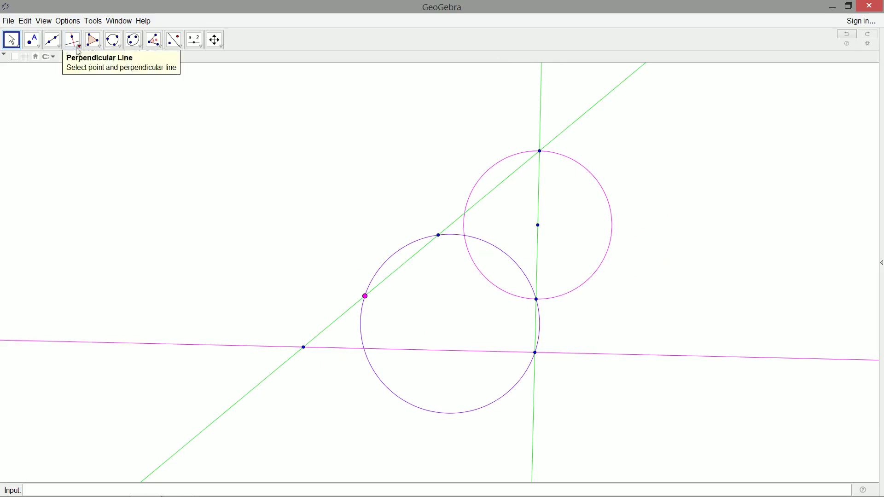
- Mark the midpoint between the slanted line's intersections with the magenta line and violet circle's upper edge, and draw a circle centred there through those points
left_click(55, 44)
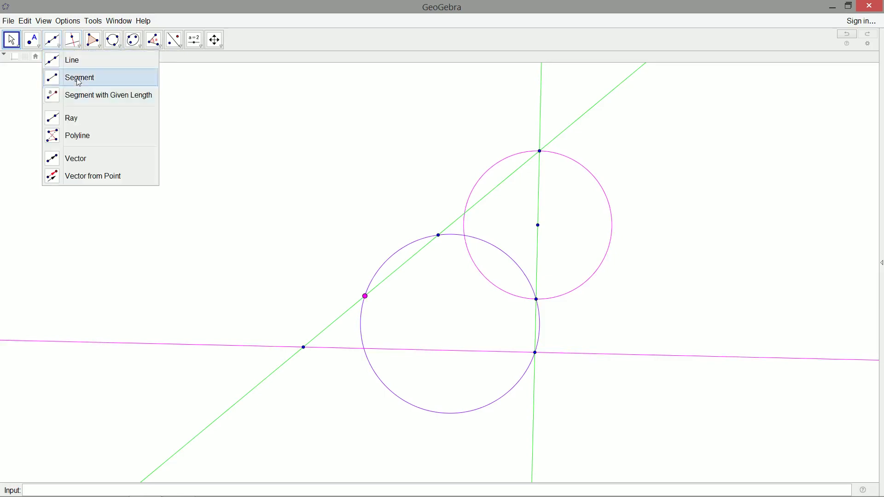
mouse_move(33, 44)
left_click(62, 138)
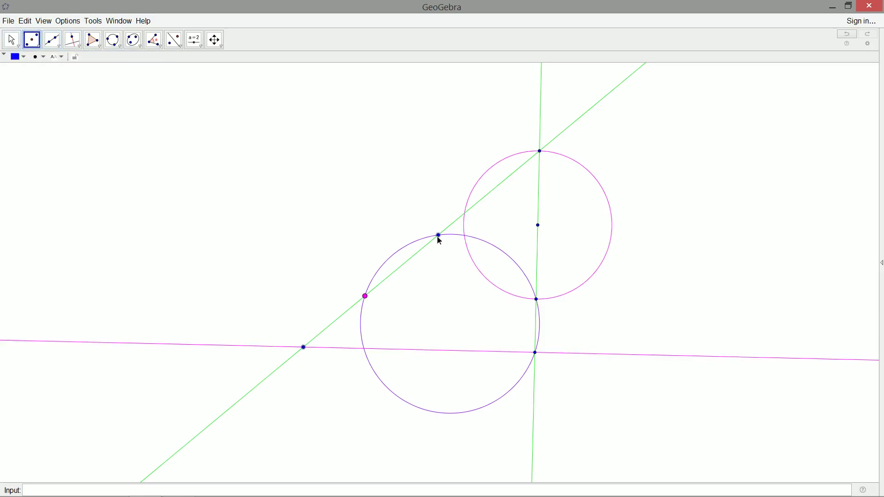
mouse_move(113, 40)
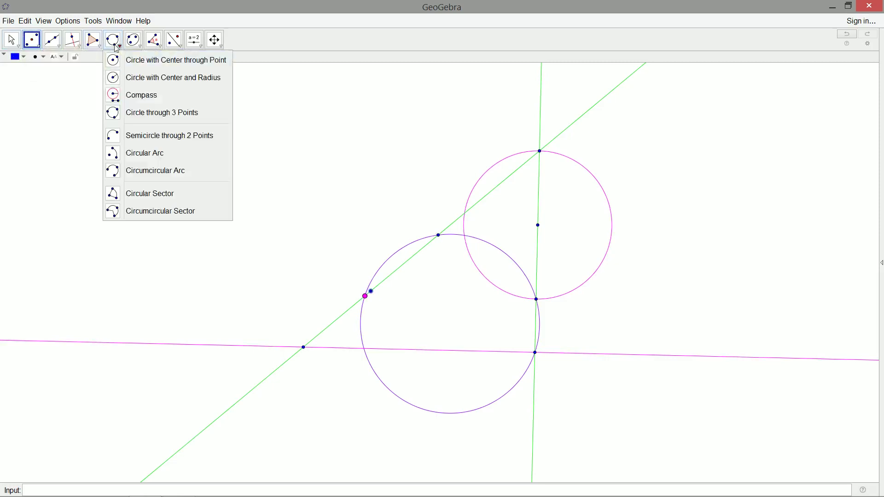
left_click(122, 60)
left_click(371, 292)
left_click(438, 236)
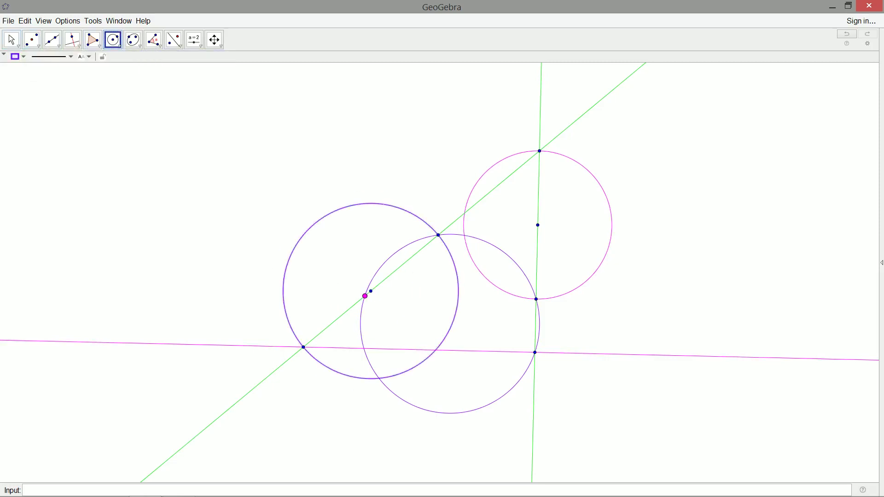
- Draw the perpendicular to the slanted line through the magenta point and mark its intersections with the midpoint-centred circle
left_click(72, 40)
left_click(348, 310)
left_click(365, 296)
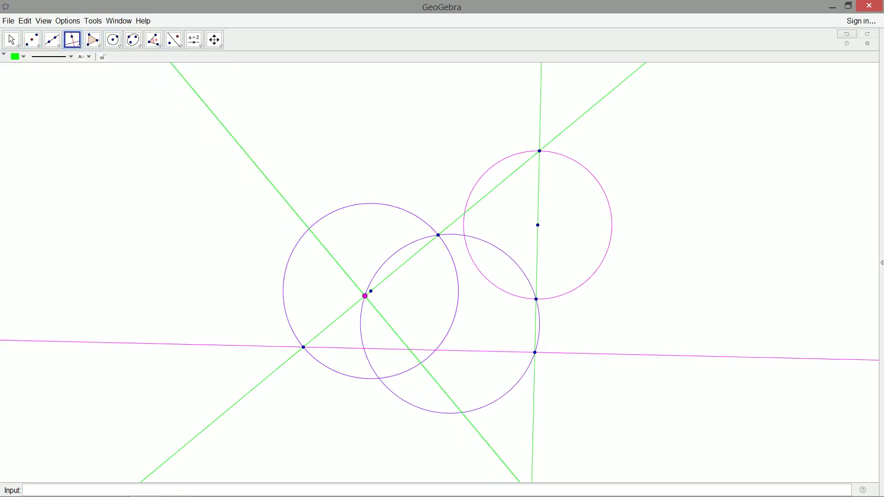
left_click(32, 40)
left_click(46, 116)
left_click(302, 241)
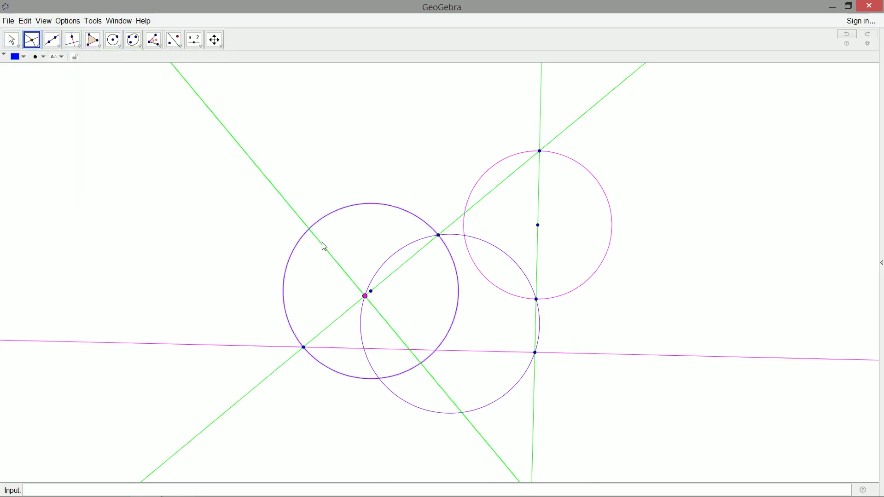
left_click(322, 243)
- Draw a circle centred where the slanted line meets the magenta line, through the perpendicular's lower marked point, and mark its intersections with the magenta line
left_click(116, 42)
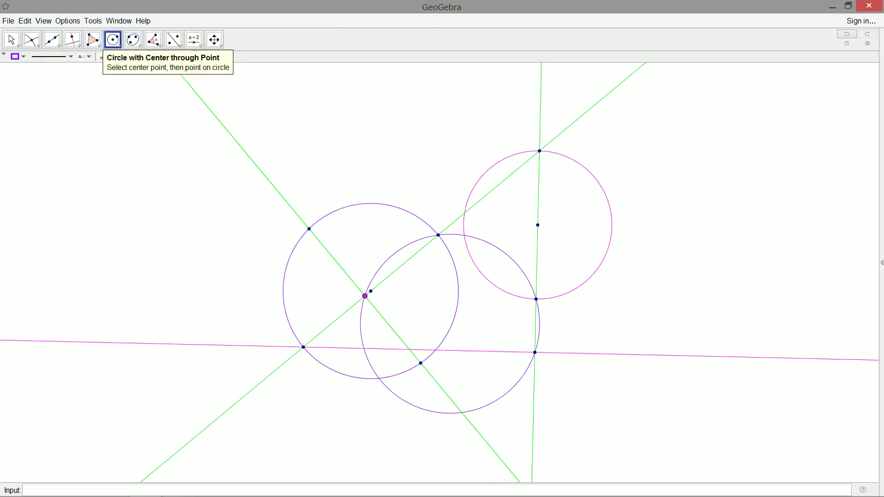
left_click(303, 347)
left_click(421, 363)
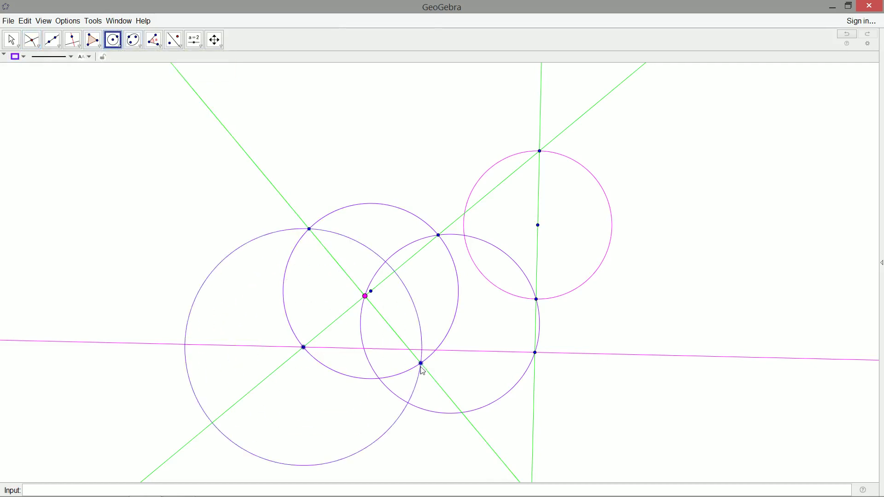
left_click(32, 40)
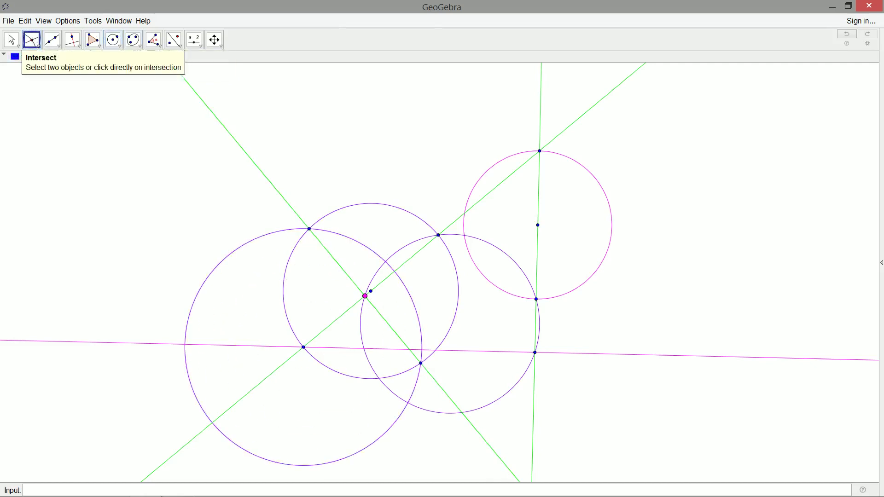
left_click(215, 348)
left_click(186, 363)
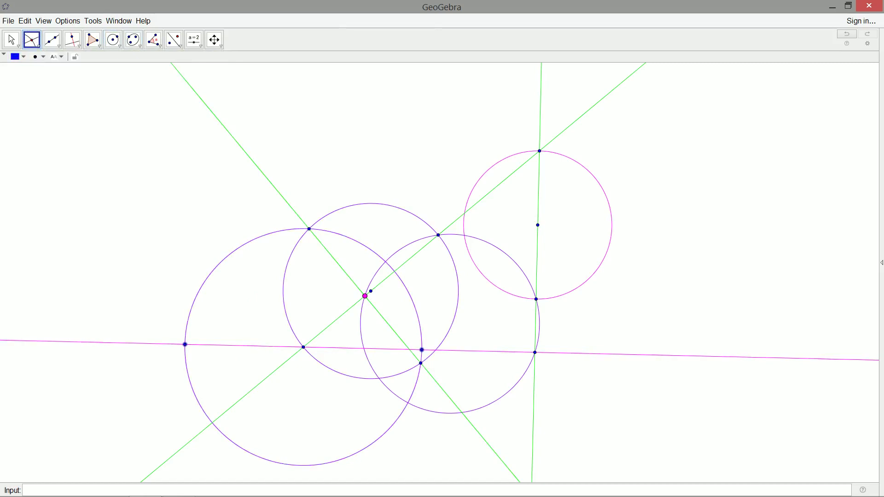
left_click(11, 41)
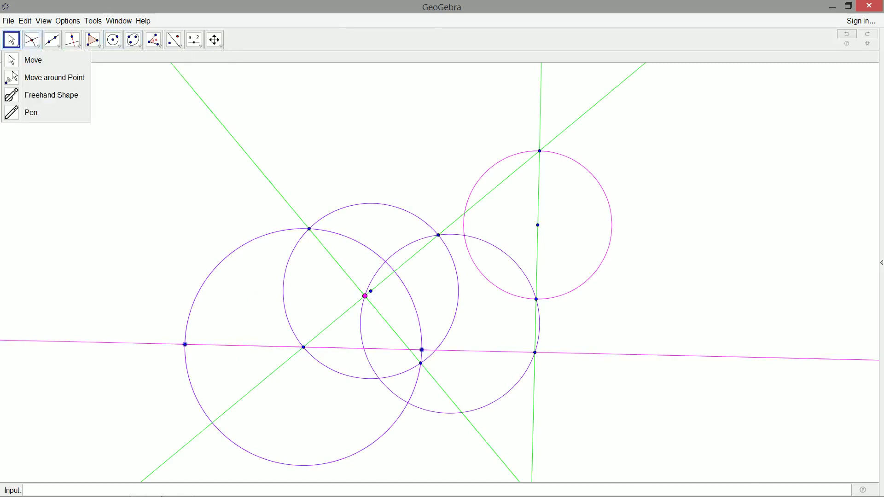
left_click(17, 45)
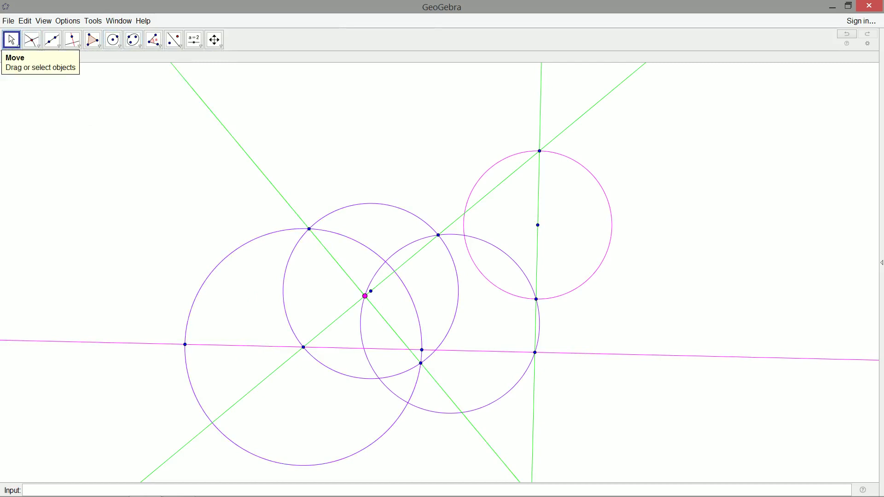
left_click(313, 360)
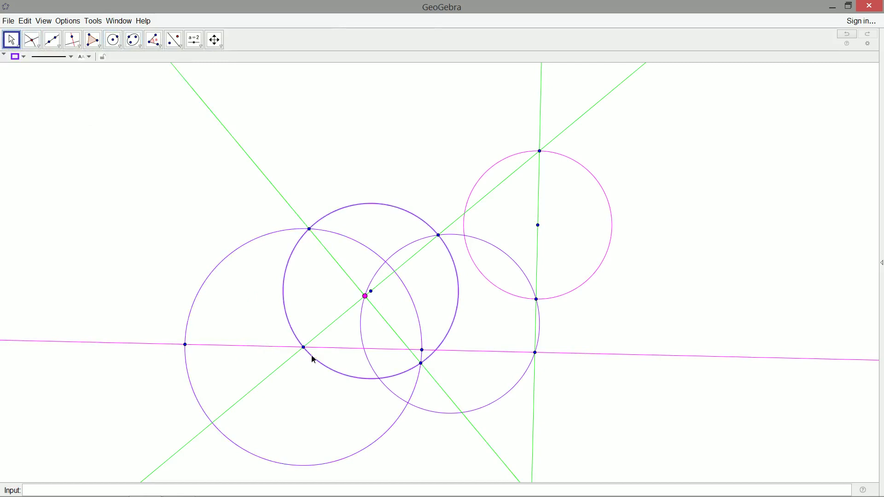
key("Delete")
left_click(303, 349)
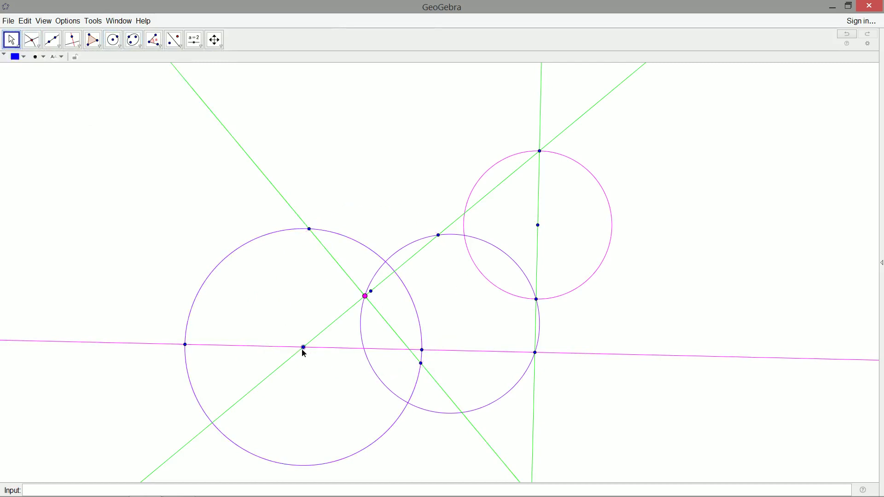
left_click(322, 331)
key("Delete")
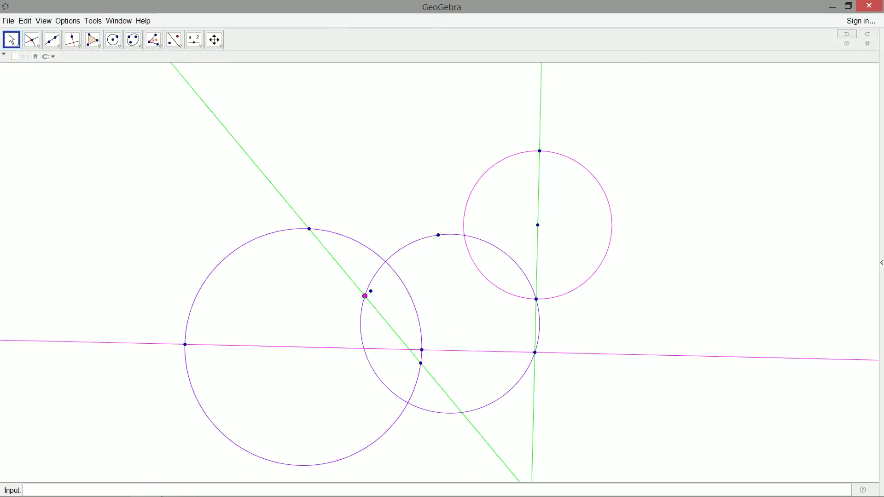
left_click(371, 292)
key("Delete")
left_click(404, 286)
key("Delete")
left_click(419, 366)
left_click(431, 377)
key("Delete")
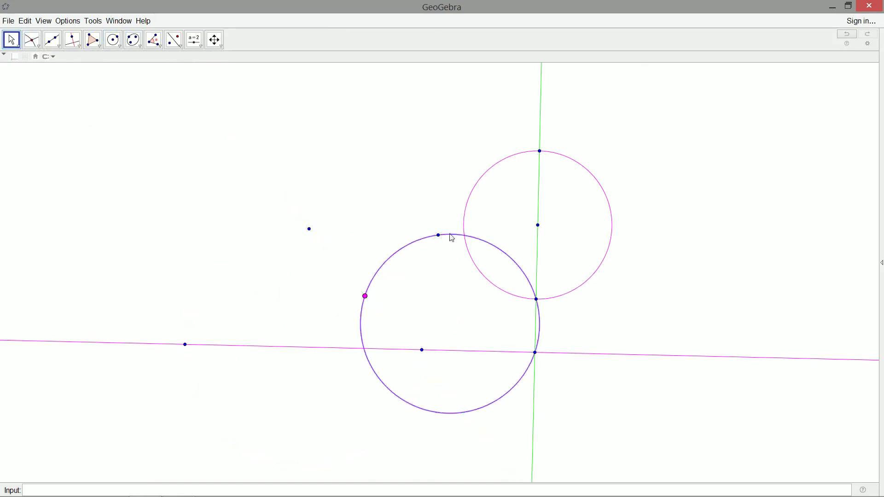
left_click(438, 235)
key("Delete")
left_click(419, 242)
key("Delete")
left_click(309, 229)
key("Delete")
left_click(538, 225)
key("Delete")
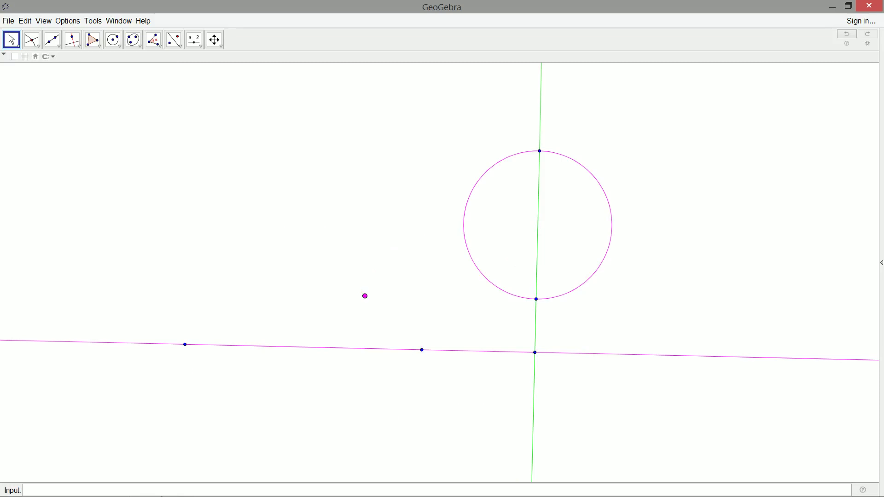
- Set the drawing colour for new circles to red and activate Circle through 3 Points
left_click(119, 46)
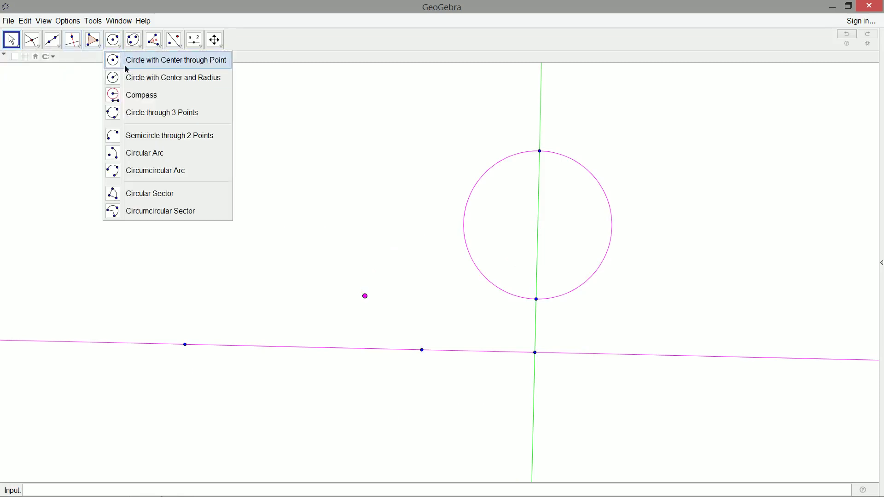
left_click(127, 64)
left_click(15, 56)
left_click(14, 68)
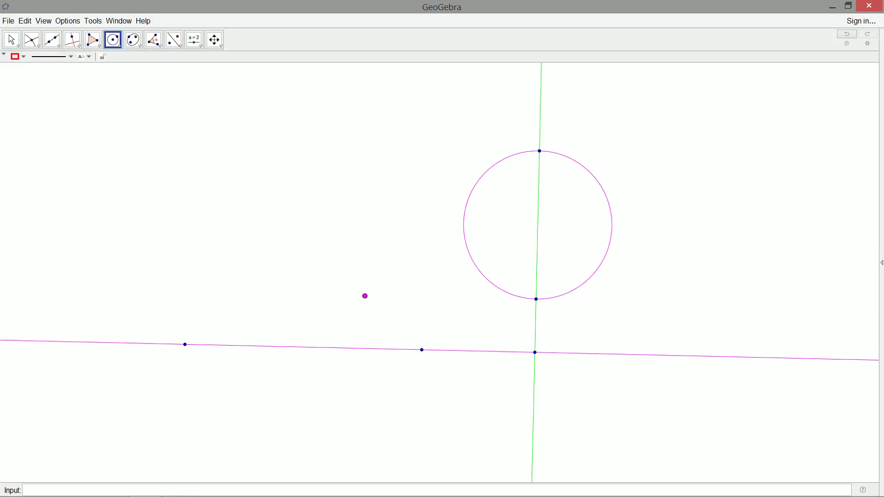
left_click(119, 46)
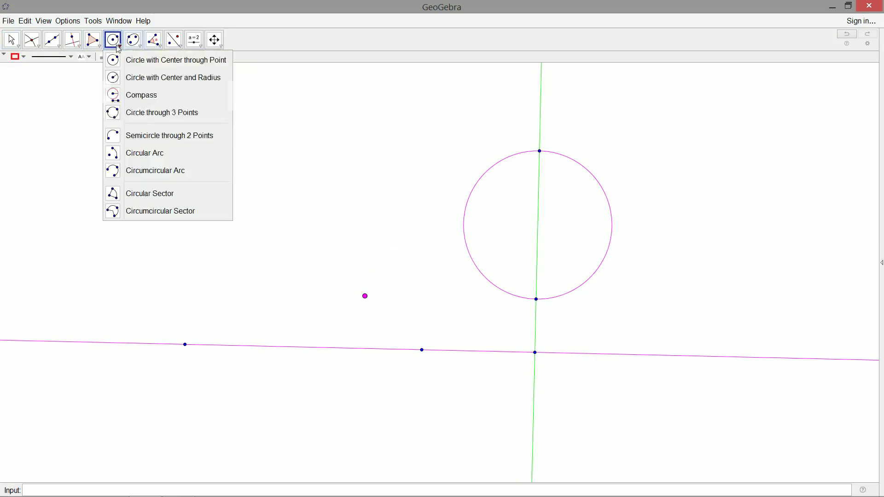
left_click(137, 113)
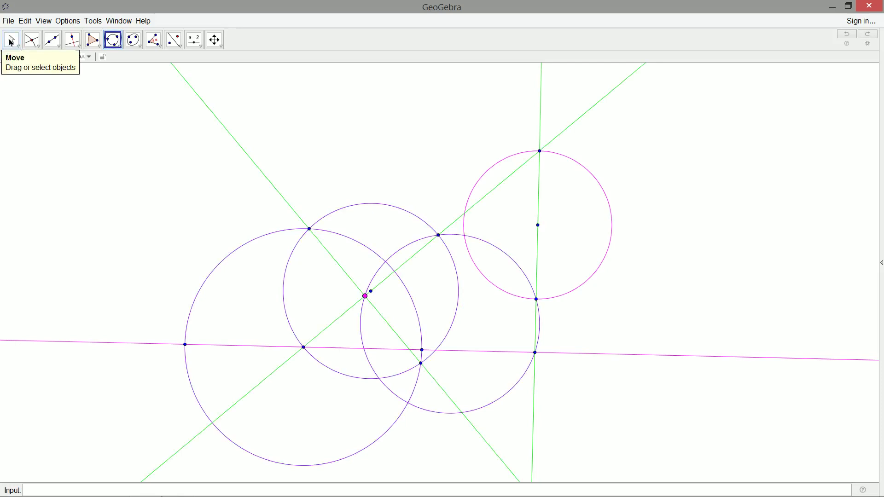
- Delete the midpoint-centred circle, the circle centred on the magenta line and the violet circle through the magenta point
left_click(11, 40)
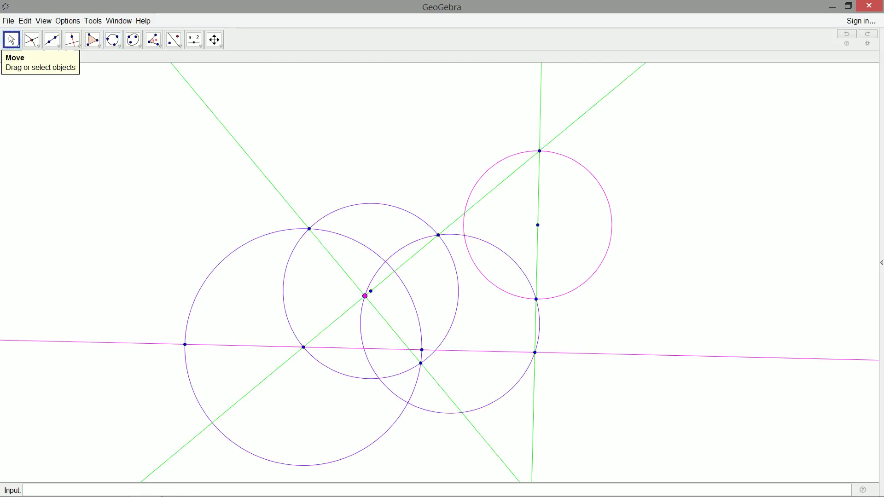
left_click(364, 205)
key("Delete")
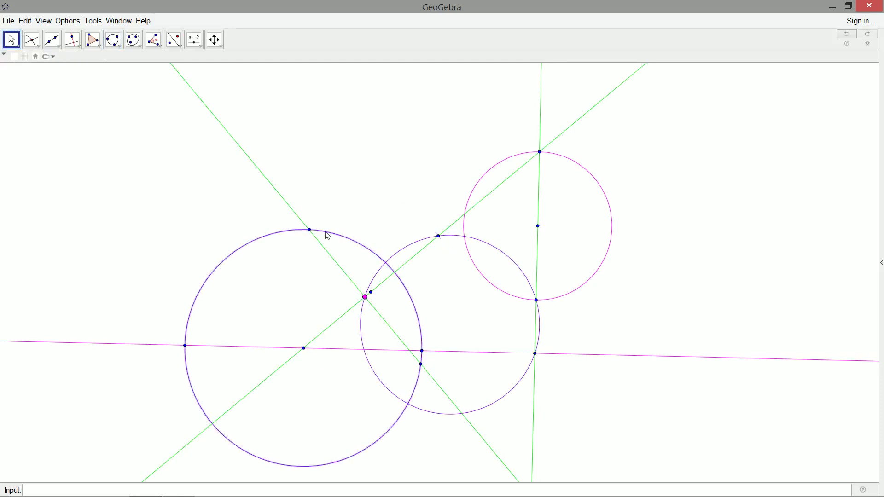
left_click(323, 234)
key("Delete")
left_click(419, 243)
key("Delete")
- Delete the slanted green line, its perpendicular, the midpoint and the leftover helper points, except the former violet circle's second intersection
left_click(420, 251)
key("Delete")
left_click(371, 293)
key("Delete")
left_click(306, 349)
key("Delete")
left_click(398, 338)
key("Delete")
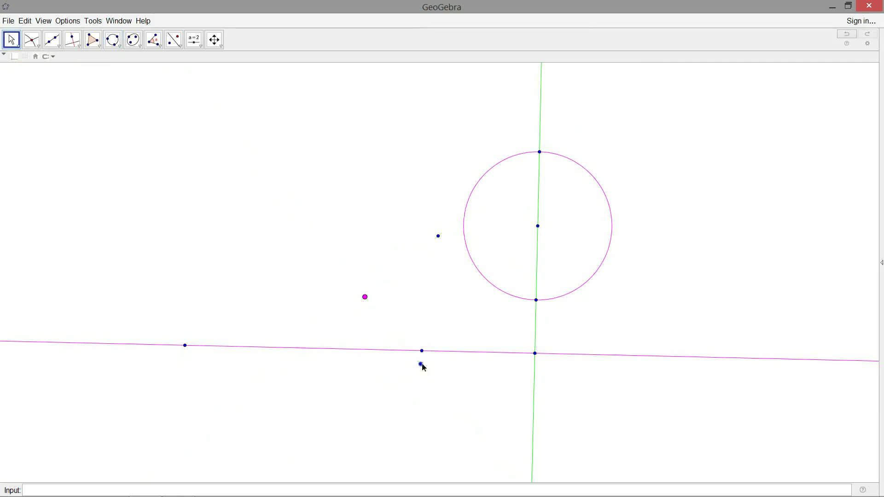
left_click(420, 364)
key("Delete")
- Draw two red circles through the magenta point and the remaining free-standing blue point, one through each outer marked point on the magenta line
left_click(115, 46)
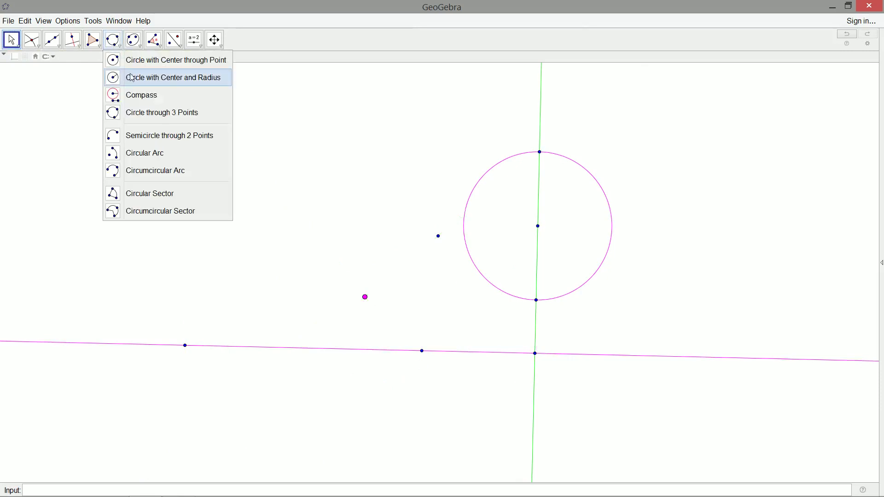
left_click(152, 113)
left_click(422, 351)
left_click(365, 297)
left_click(438, 237)
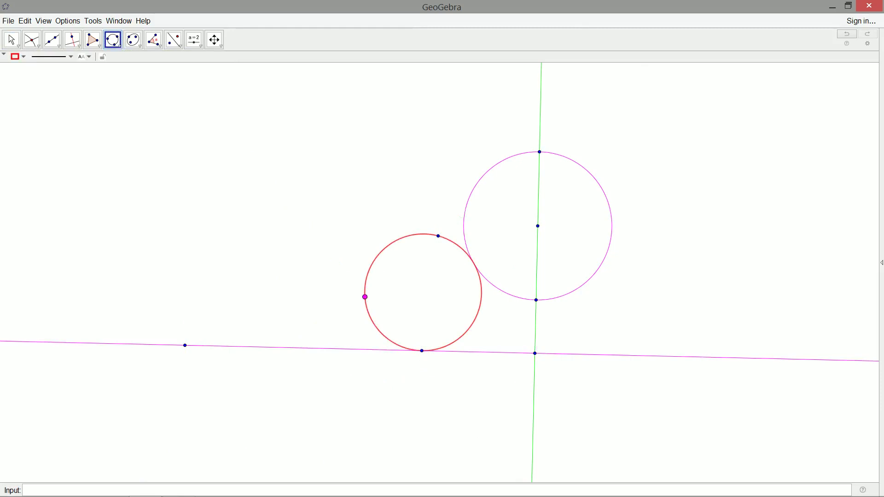
left_click(365, 297)
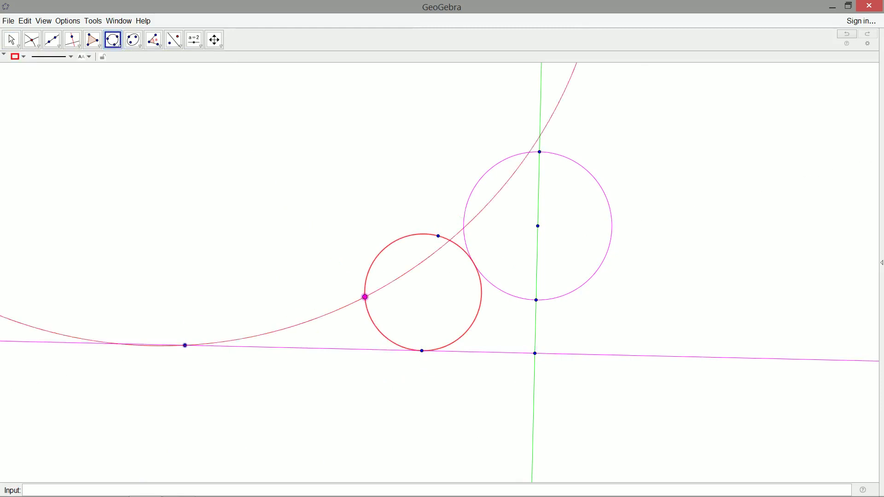
left_click(439, 236)
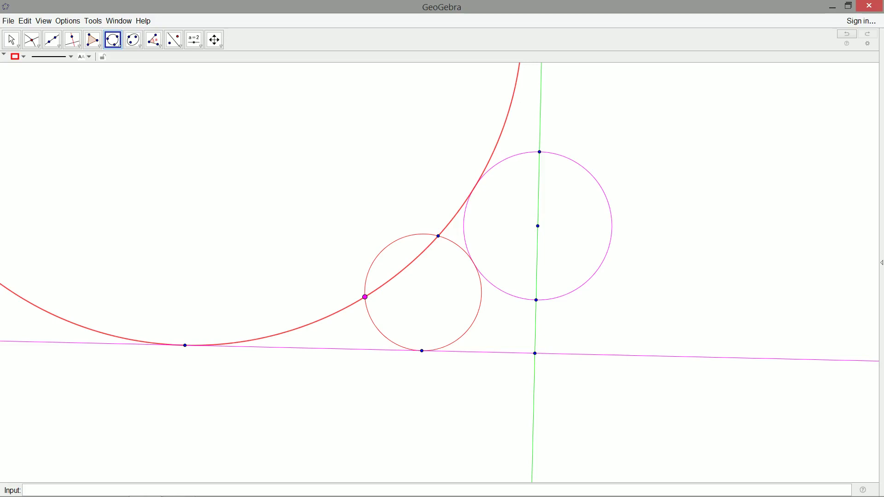
- Draw a green line through the magenta circle's lower intersection and the magenta point, and move the magenta point closer to the magenta line
left_click(52, 40)
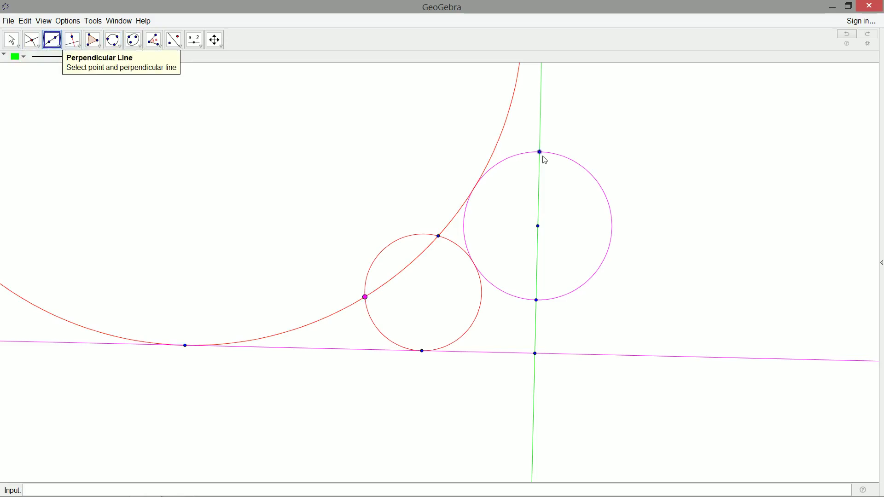
left_click(536, 300)
left_click(365, 297)
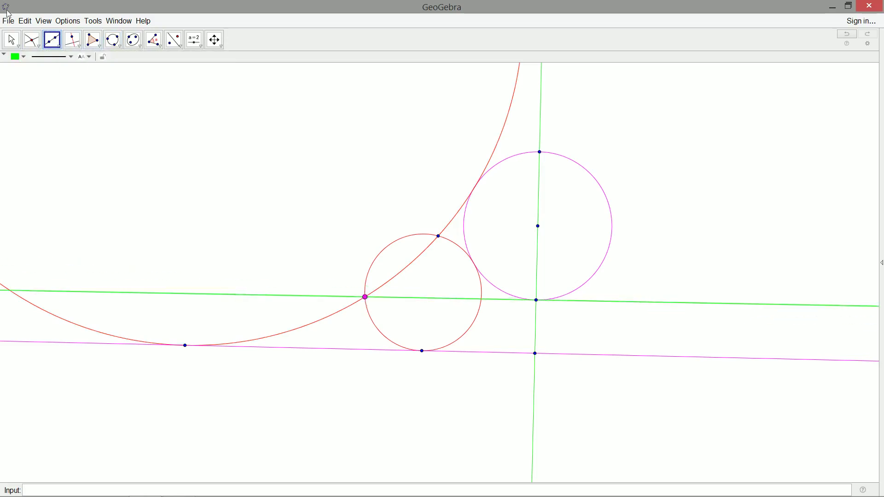
key("Escape")
left_click_drag(365, 297, 374, 312)
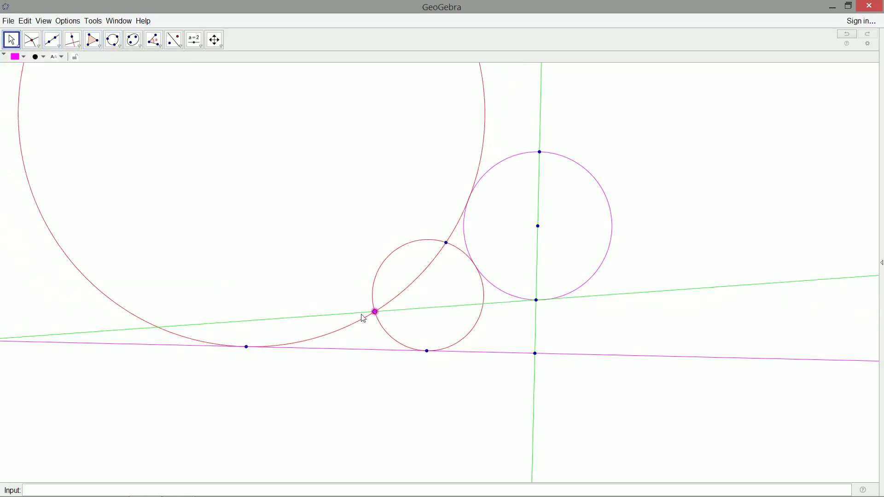
- Mark the intersection of the new green line with the magenta line
scroll(499, 379, "down", 4)
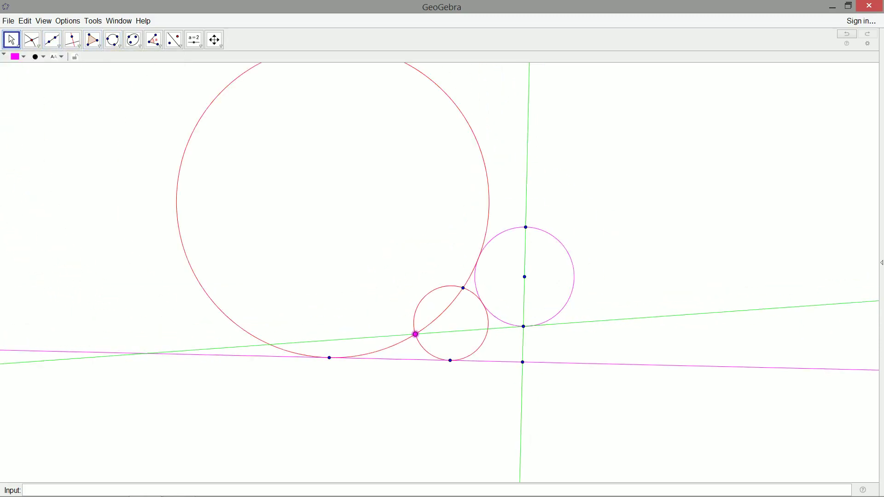
left_click(32, 40)
left_click(222, 348)
left_click(226, 356)
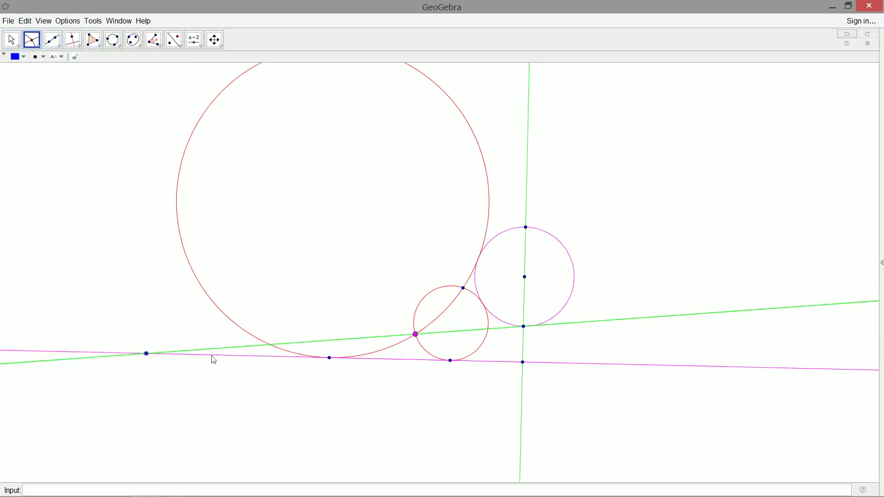
- Draw a violet circle through the magenta circle's upper intersection, the vertical green line's intersection with the magenta line, and the magenta point
left_click(118, 47)
left_click(121, 112)
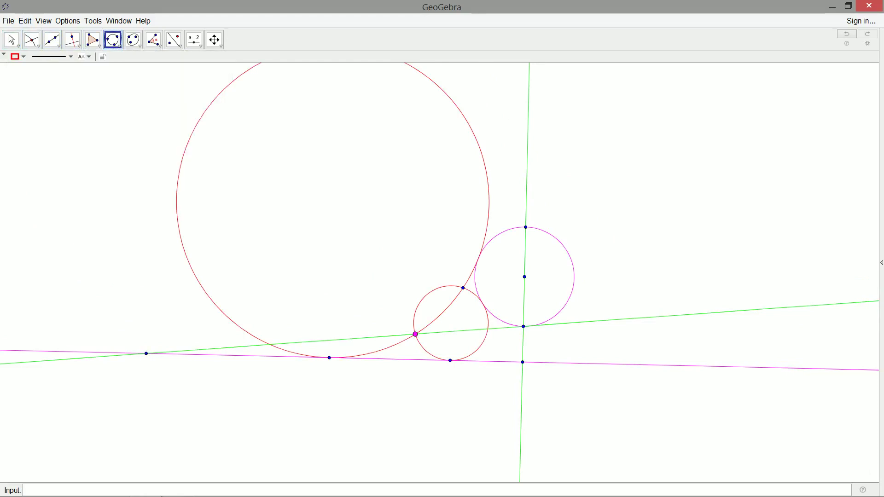
left_click(18, 56)
left_click(83, 67)
left_click(527, 234)
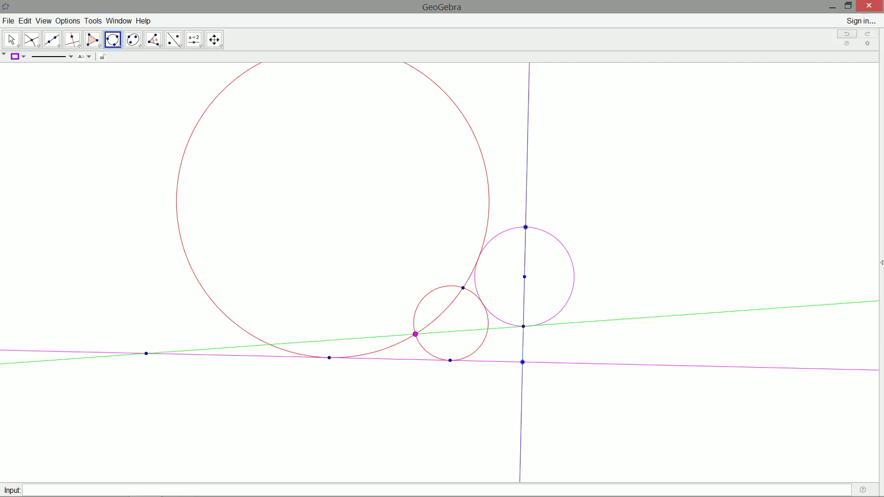
left_click(417, 340)
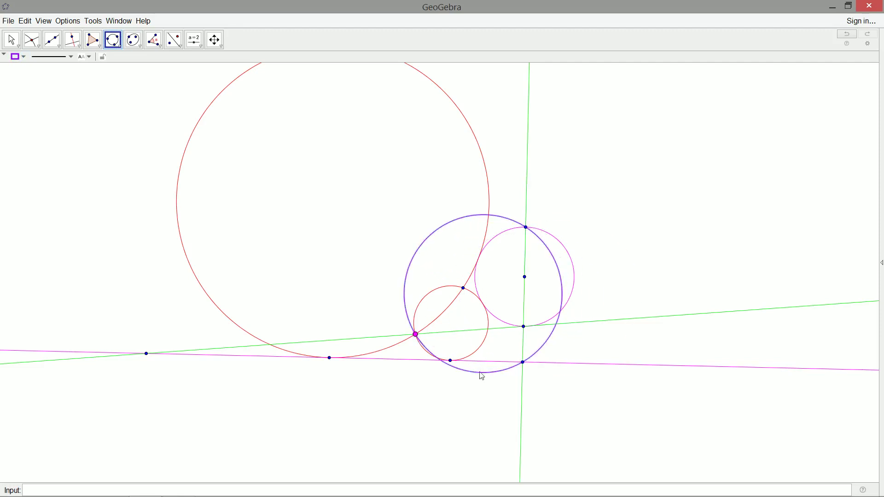
- Mark the violet circle's second intersection with the slanted green line
left_click(31, 40)
left_click(48, 62)
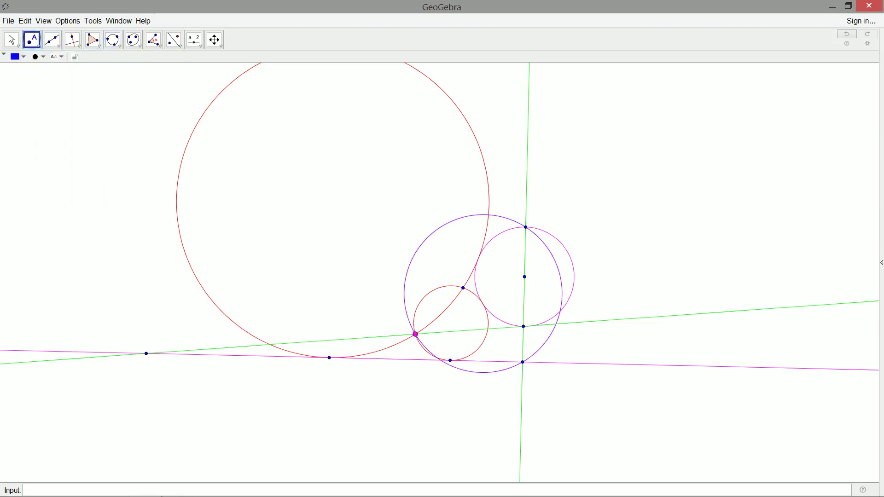
left_click(557, 324)
key("Escape")
- Hide the free-standing blue point, the two red circles' tangent points on the magenta line, and the violet circle
left_click(463, 288)
key("Escape")
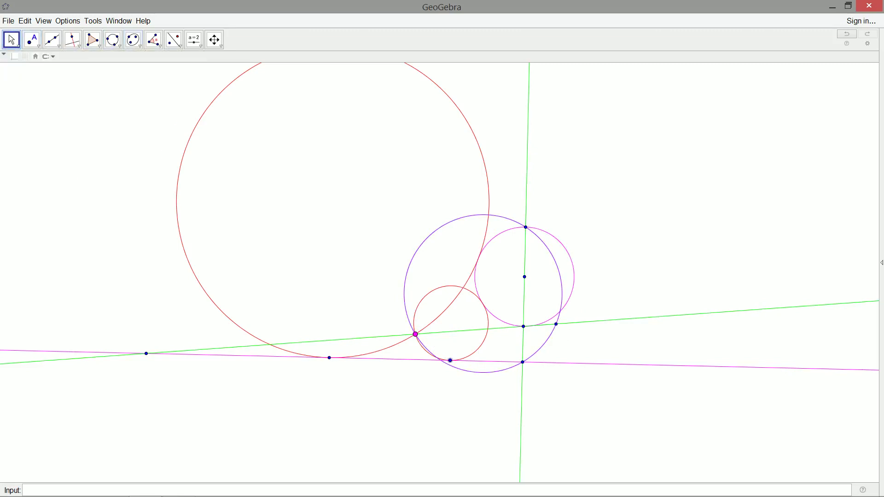
left_click(330, 358)
key("Delete")
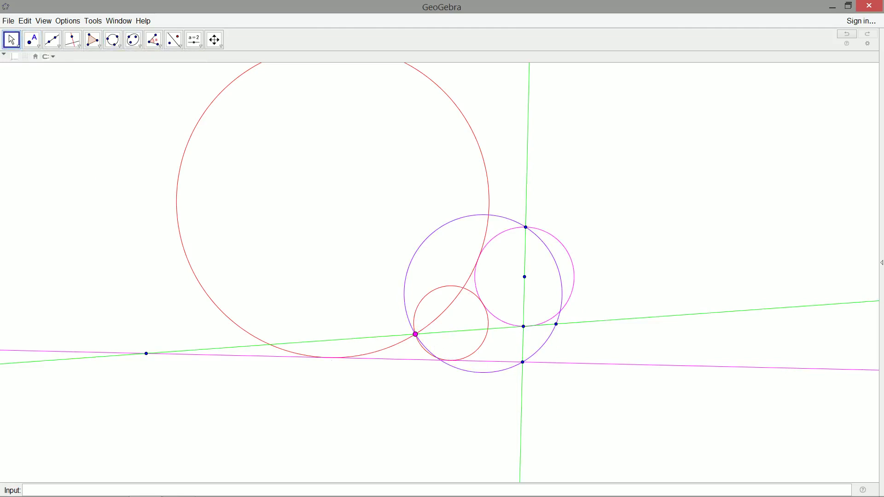
left_click(549, 343)
key("Delete")
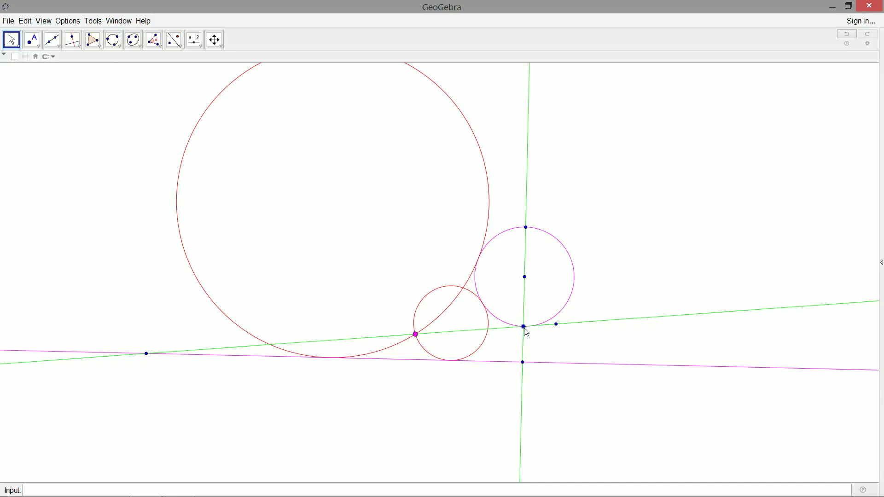
- Hide the vertical green line together with the magenta circle's centre and the other blue points on that line
left_click(527, 329)
key("Escape")
left_click(525, 277)
key("Delete")
left_click(525, 258)
key("Delete")
left_click(526, 228)
key("Delete")
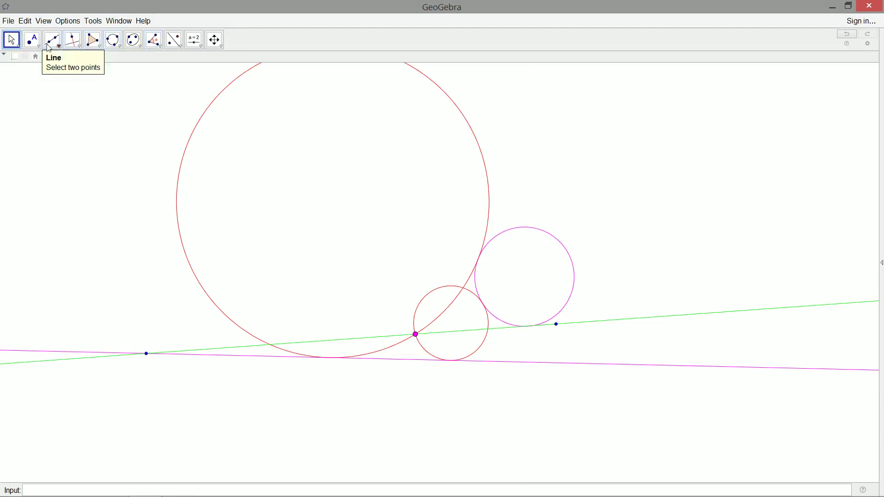
- Mark the midpoint of the two blue points on the green line and draw a violet circle centred there through those points
left_click(32, 40)
left_click(65, 137)
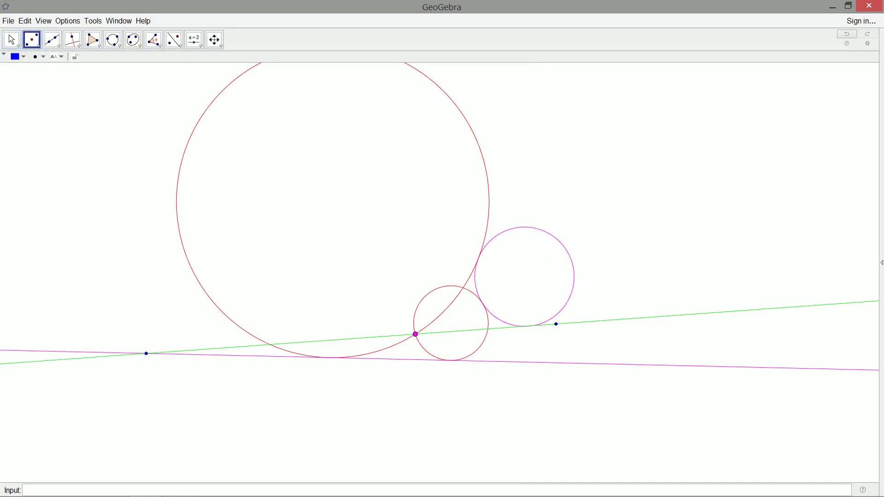
left_click(146, 353)
left_click(556, 325)
left_click(113, 41)
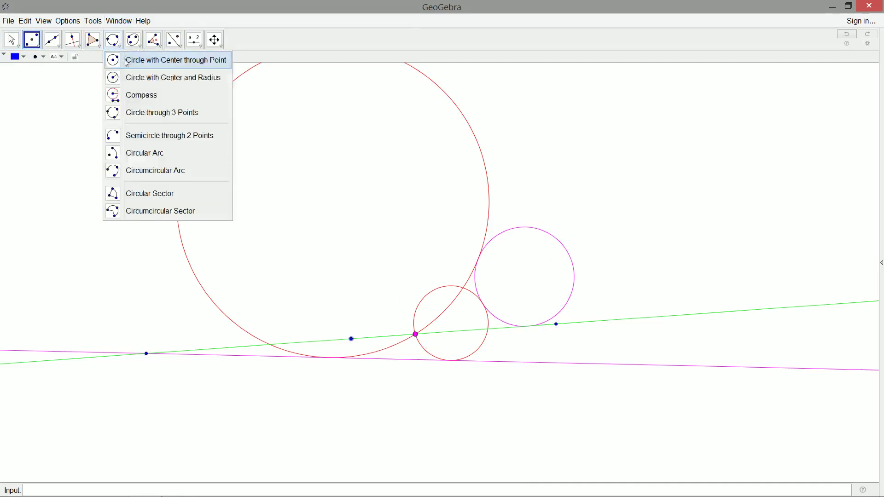
left_click(134, 59)
left_click(351, 339)
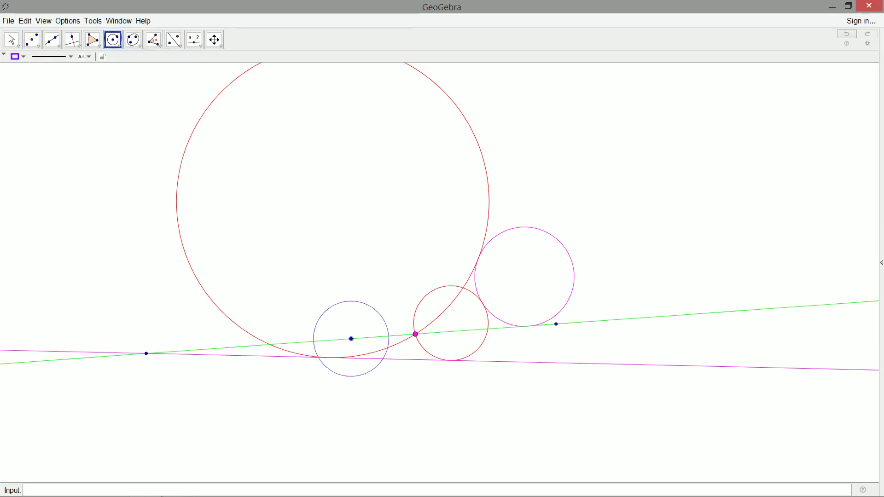
left_click(558, 330)
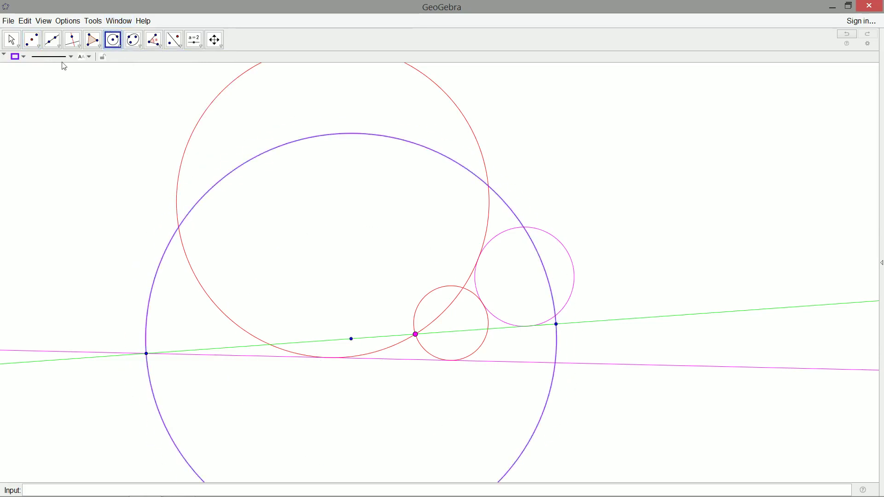
- Draw a perpendicular to the green line through the magenta point and mark its intersections with the violet circle
left_click(72, 40)
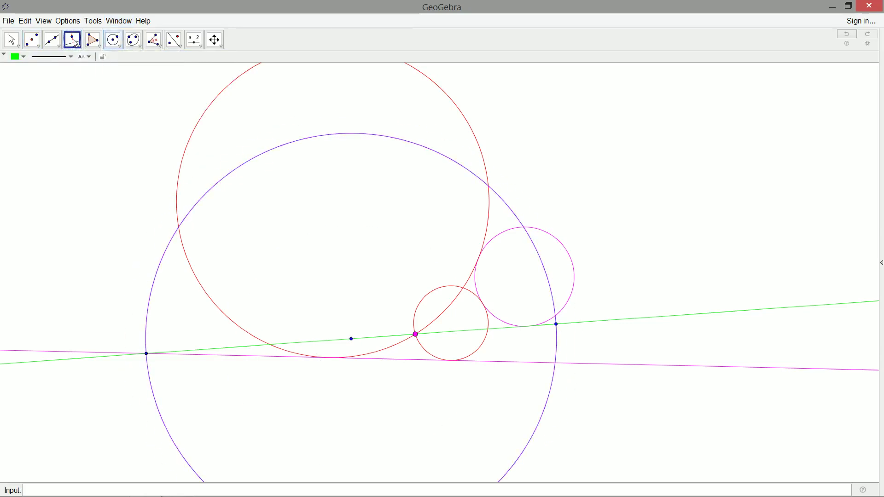
left_click(416, 335)
left_click(455, 331)
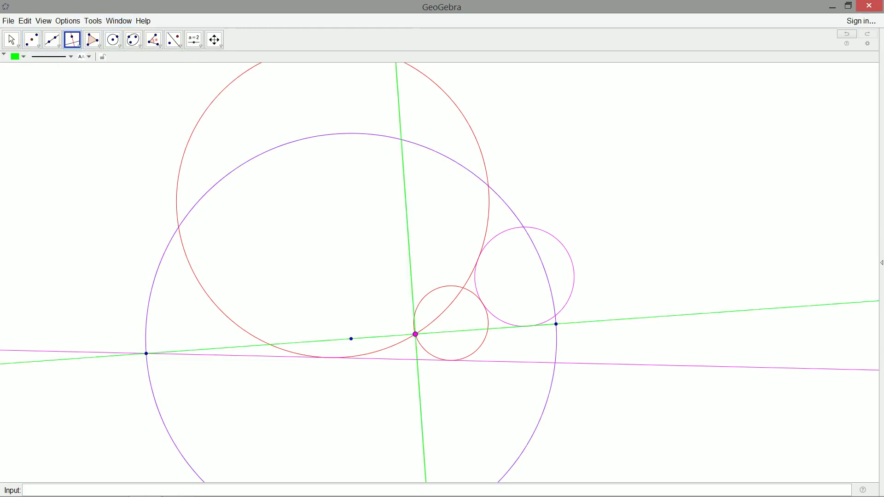
left_click(32, 40)
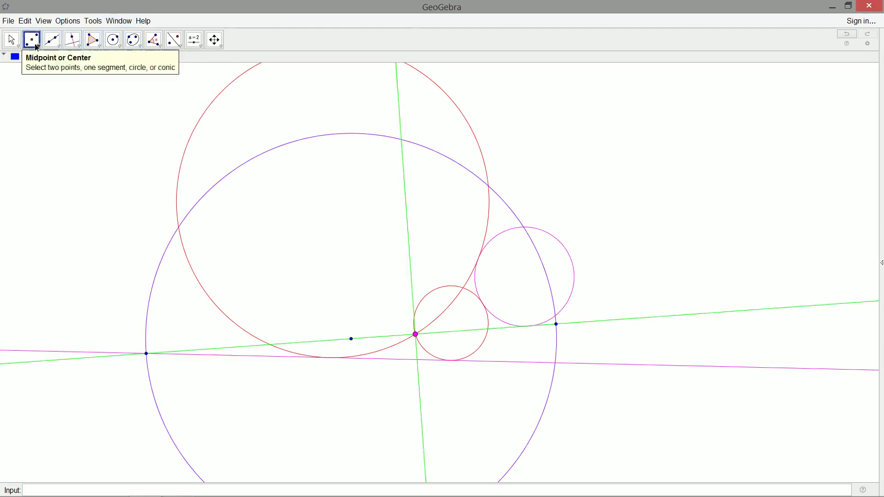
left_click(37, 46)
left_click(55, 119)
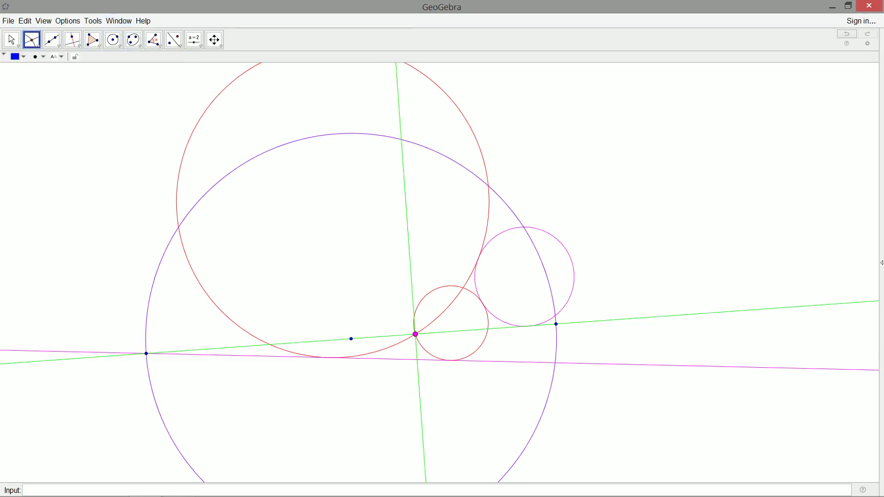
left_click(406, 206)
- Draw a circle centred where the green and magenta lines meet, through the upper perpendicular intersection, and mark where it cuts the magenta line
scroll(311, 195, "down", 4)
left_click(115, 41)
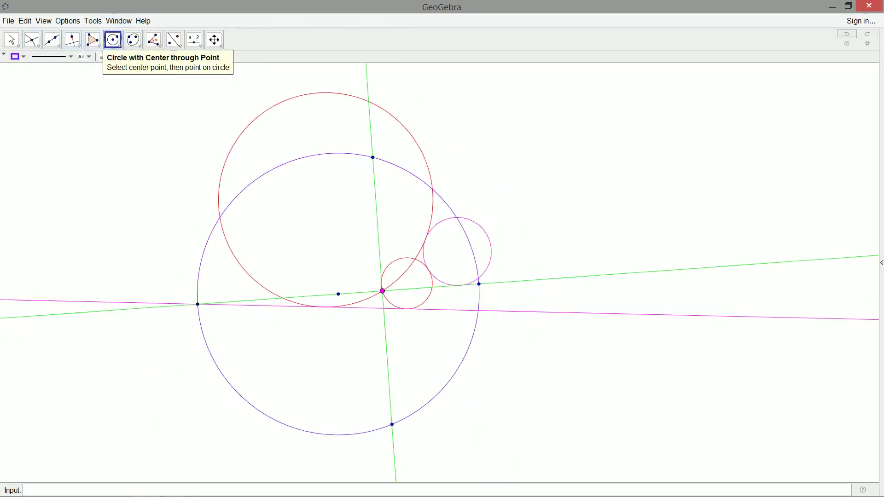
left_click(198, 304)
left_click(372, 158)
scroll(385, 379, "down", 3)
left_click(32, 40)
left_click(77, 276)
left_click(84, 319)
- Hide both violet circles, the perpendicular green line and its upper intersection point
left_click(11, 40)
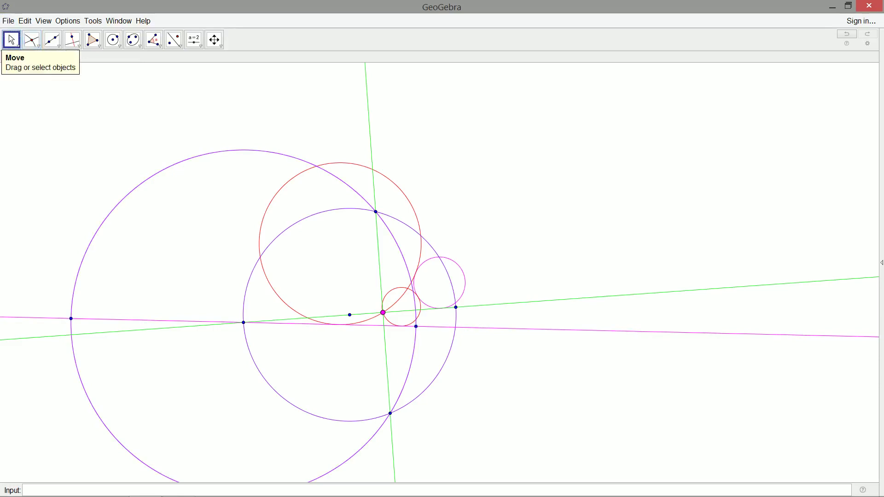
left_click(246, 151)
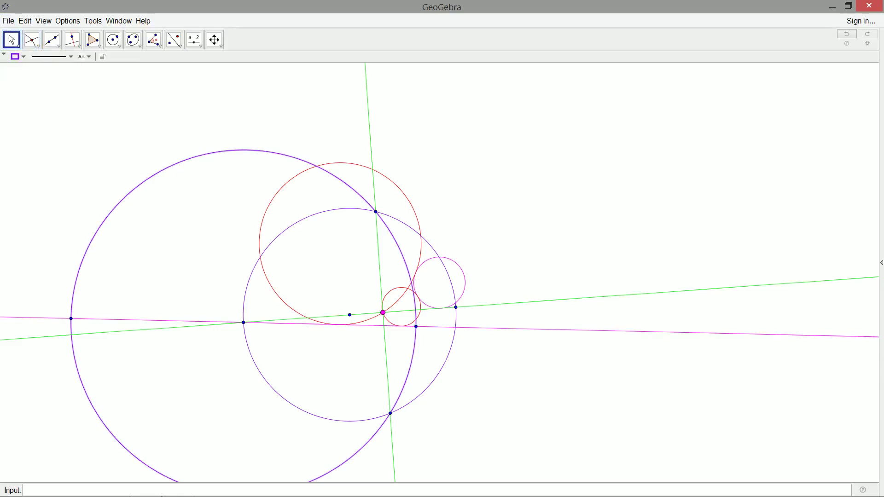
key("ctrl+g")
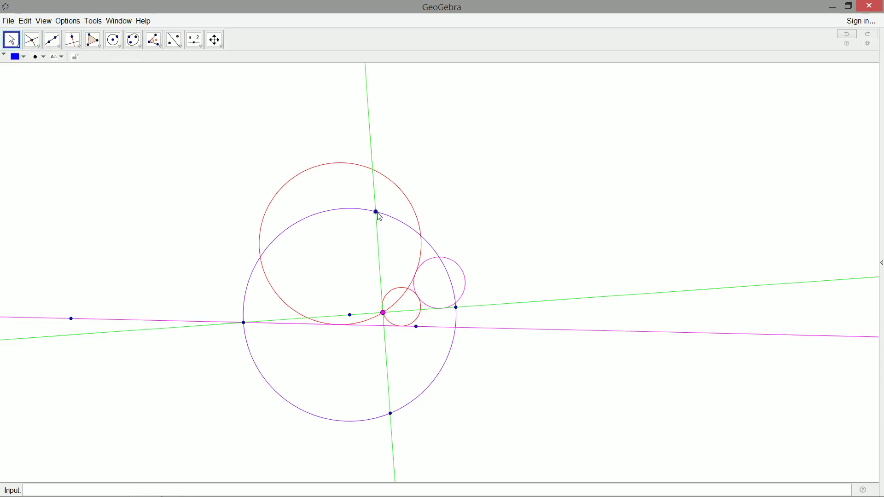
left_click(377, 233)
key("ctrl+g")
left_click(460, 323)
key("ctrl+g")
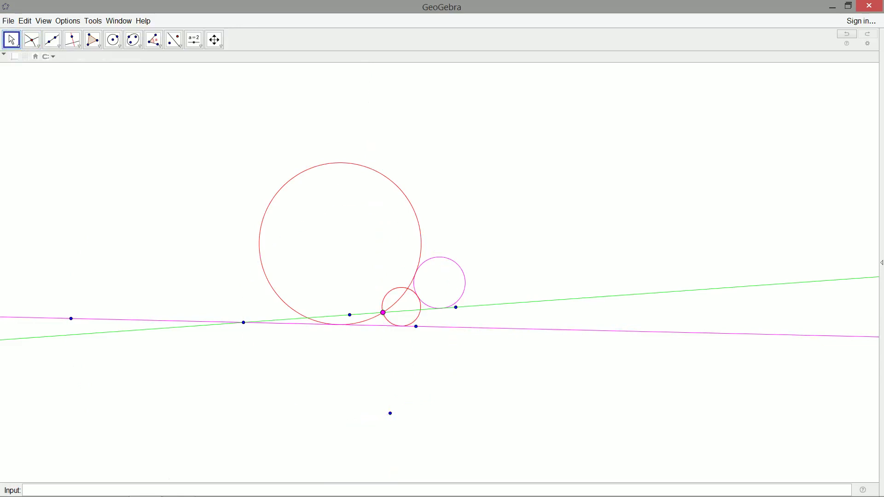
- Hide the lower intersection point, the midpoint, the intersection of the green and magenta lines, and the green line
left_click(390, 414)
key("ctrl+g")
left_click(349, 315)
key("ctrl+g")
left_click(244, 323)
key("ctrl+g")
left_click(280, 320)
key("ctrl+g")
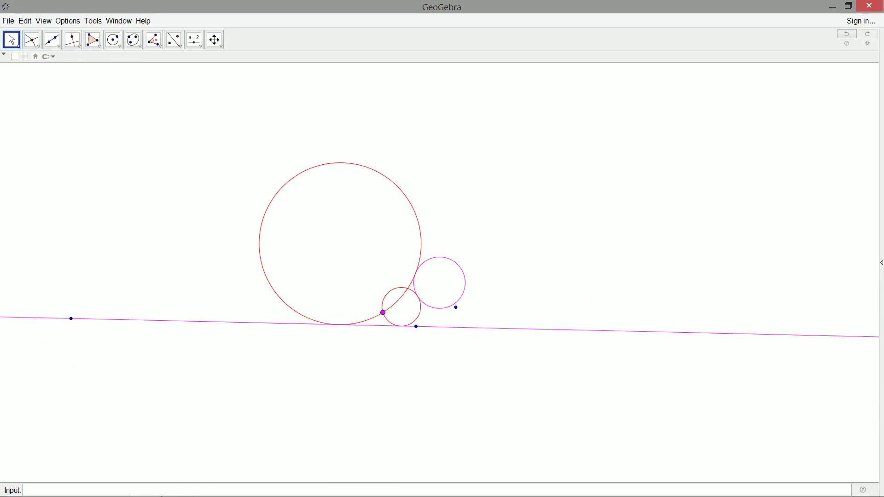
- Draw a red circle through the far left point on the magenta line, the magenta point, and the blue point beside the magenta circle
left_click(116, 42)
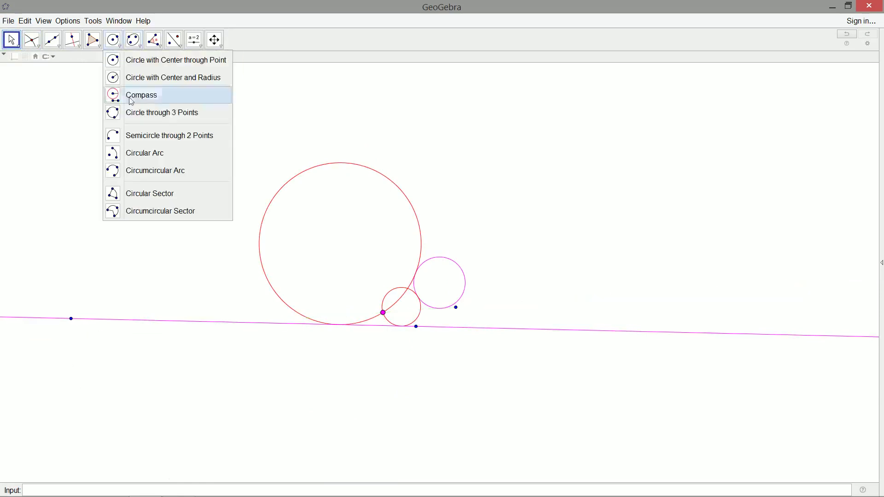
left_click(147, 113)
left_click(18, 56)
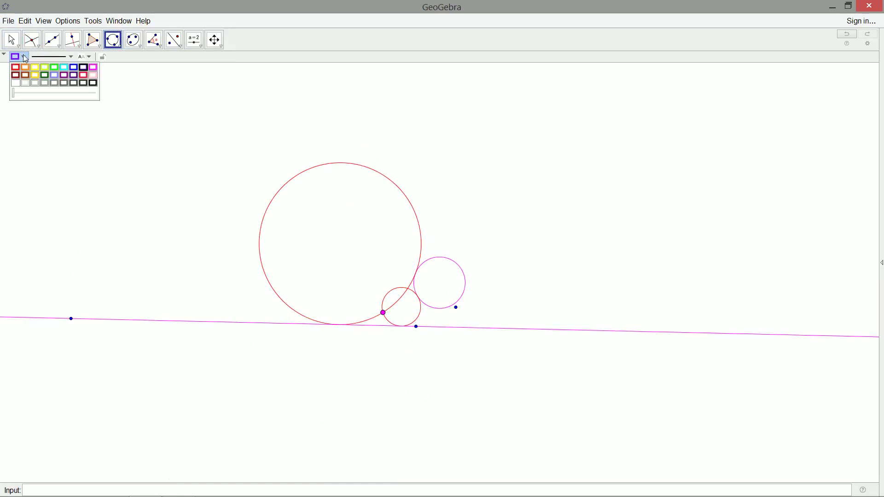
left_click(15, 66)
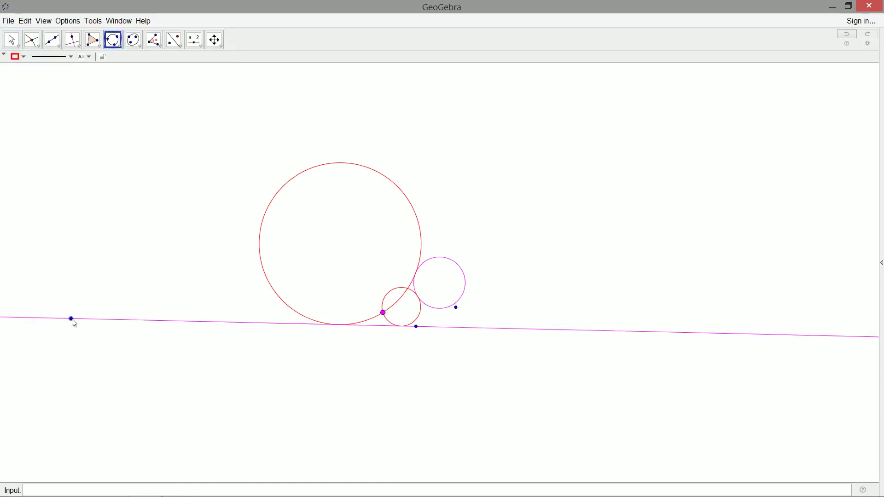
left_click(383, 312)
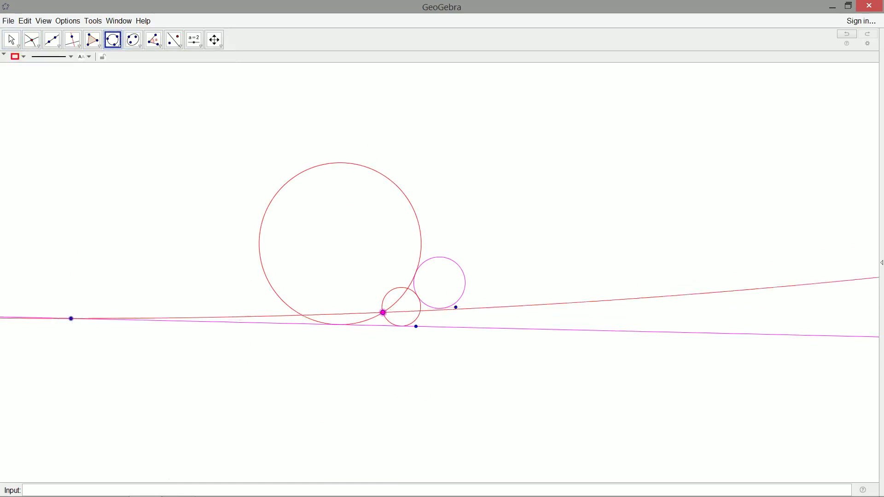
left_click(459, 308)
- Draw a second red circle through the magenta point, the right marked point on the magenta line, and the blue point beside the magenta circle
scroll(446, 324, "up", 8)
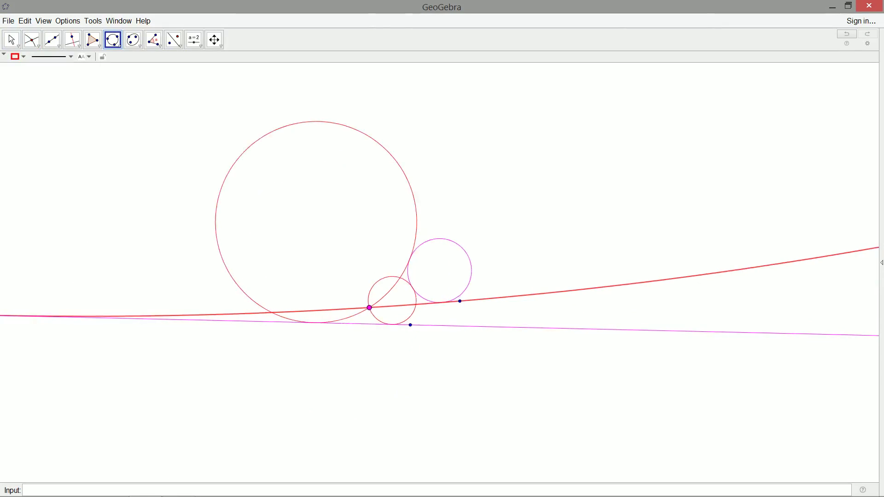
scroll(445, 306, "up", 7)
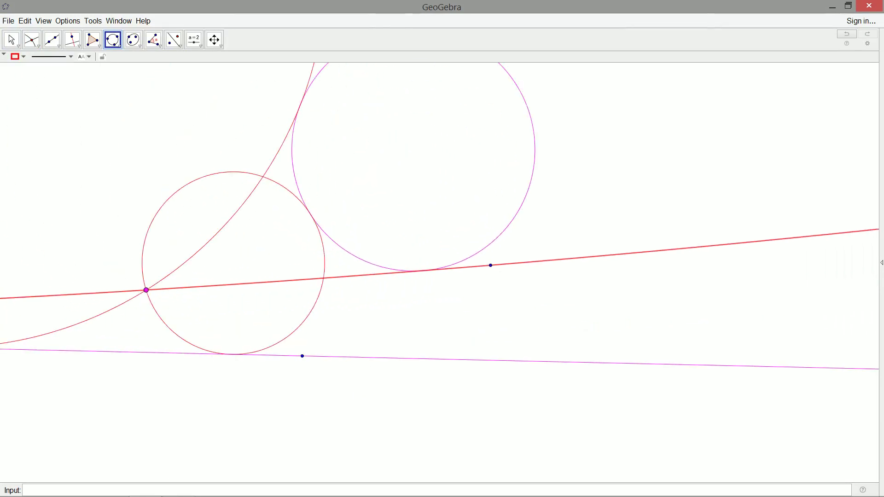
scroll(513, 323, "down", 5)
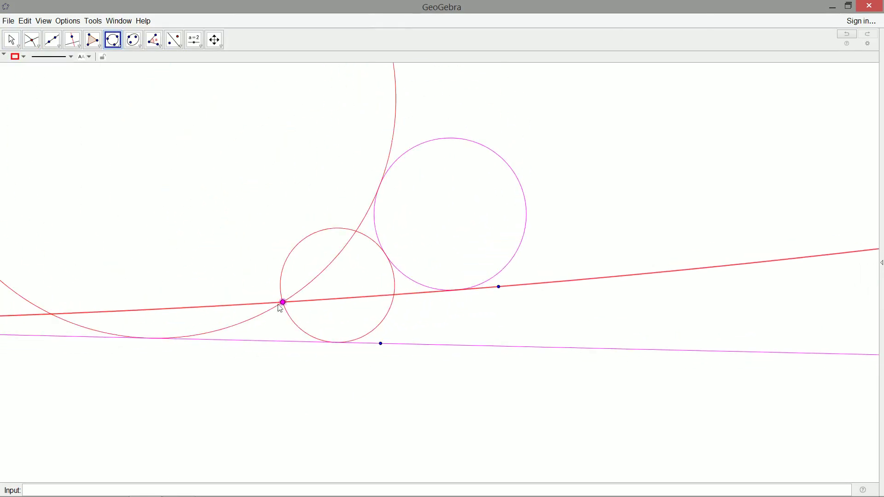
left_click(381, 344)
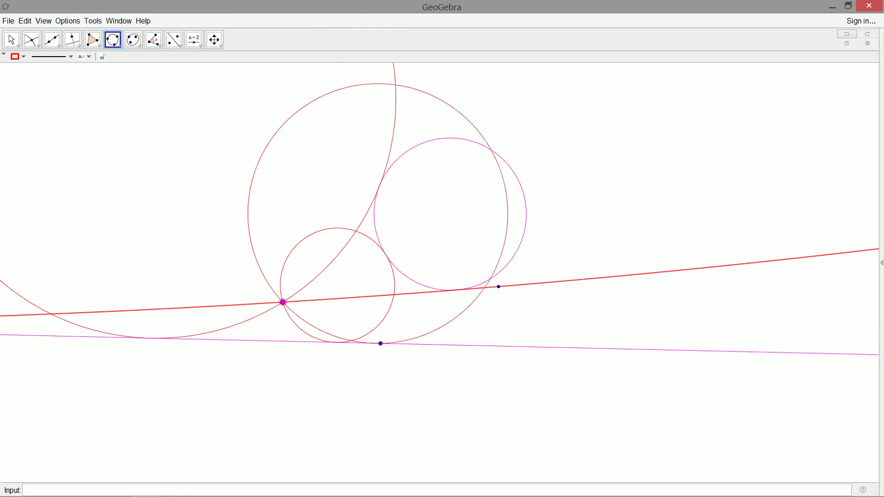
left_click(502, 290)
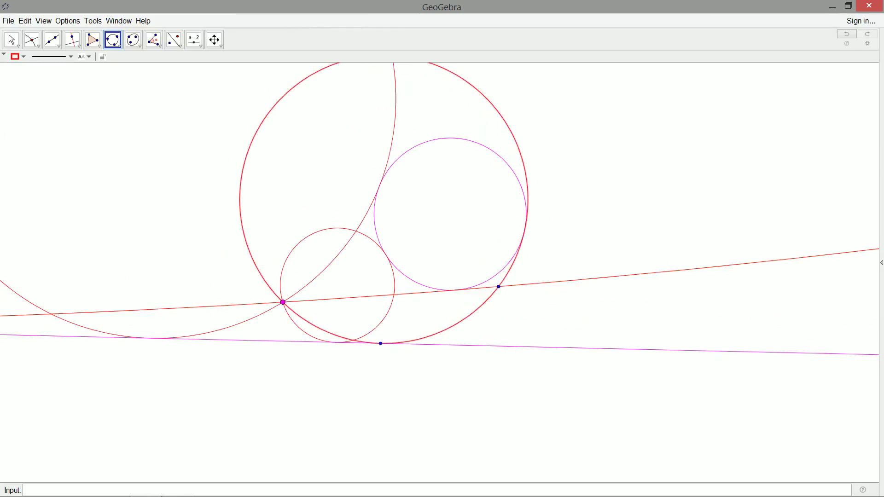
- Hide the remaining blue helper points on the magenta line and beside the magenta circle
scroll(469, 322, "down", 5)
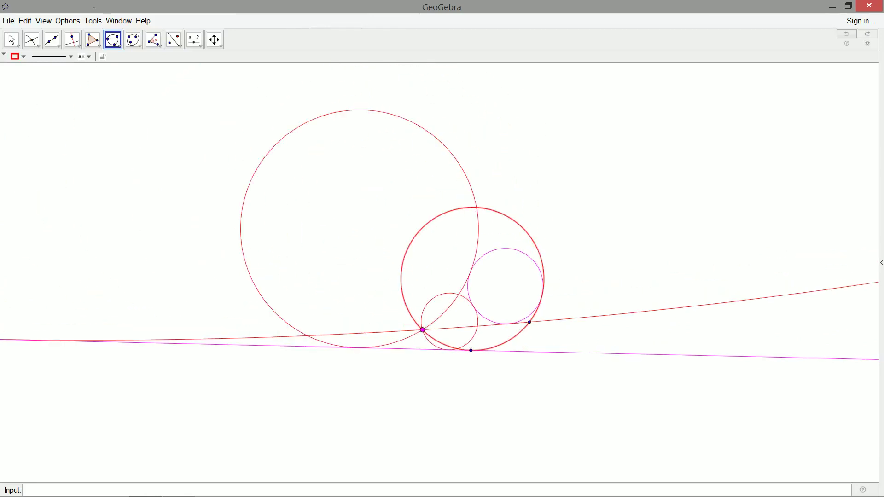
left_click(11, 40)
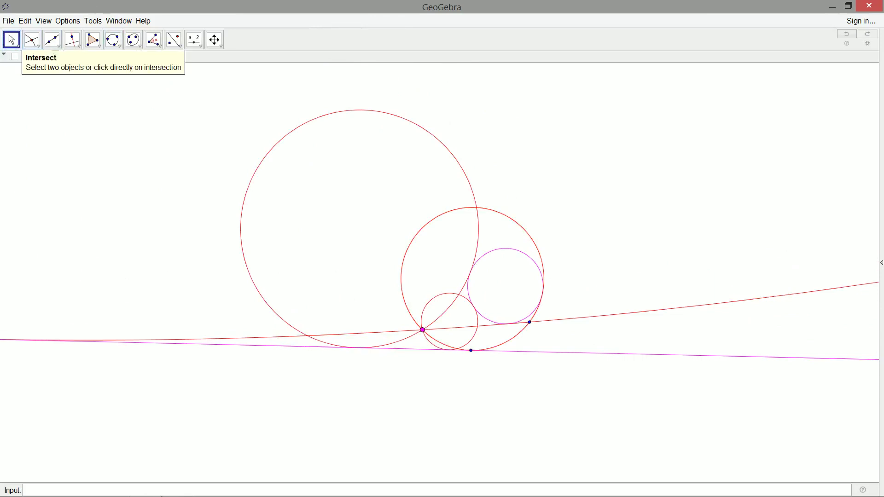
scroll(665, 341, "down", 5)
left_click(246, 340)
key("Delete")
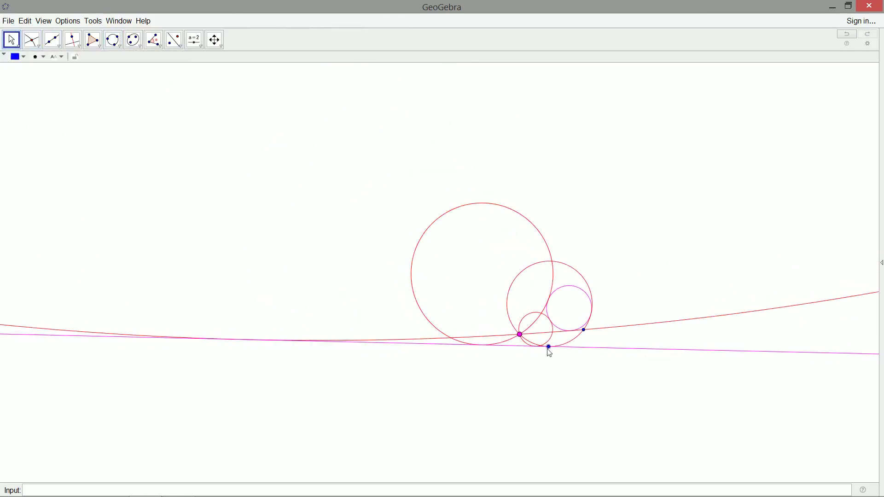
key("Delete")
- Move the magenta circle farther from the magenta line to test the four tangent circles
scroll(577, 394, "up", 6)
scroll(657, 283, "down", 4)
left_click_drag(517, 316, 430, 363)
scroll(541, 258, "down", 2)
scroll(536, 304, "up", 6)
left_click_drag(493, 265, 462, 236)
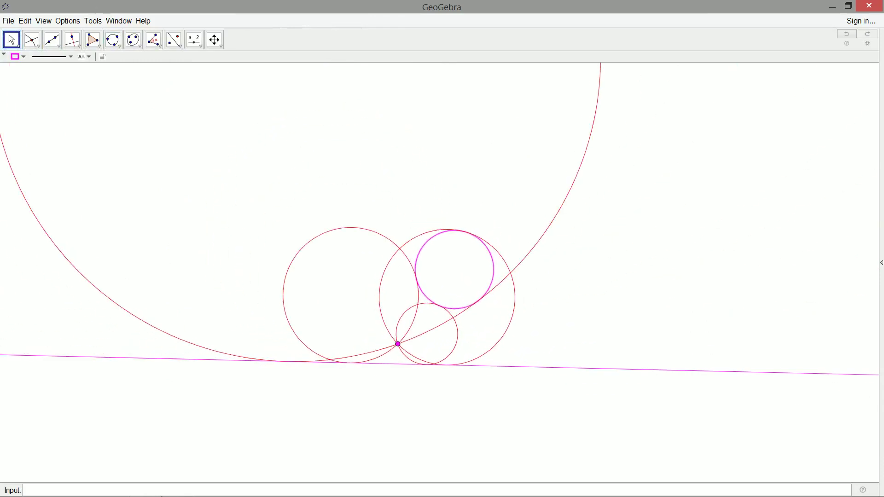
- Lower the magenta line, shift the magenta point slightly down, and place the magenta circle almost directly above the point
left_click_drag(397, 343, 434, 405)
left_click_drag(427, 349, 384, 369)
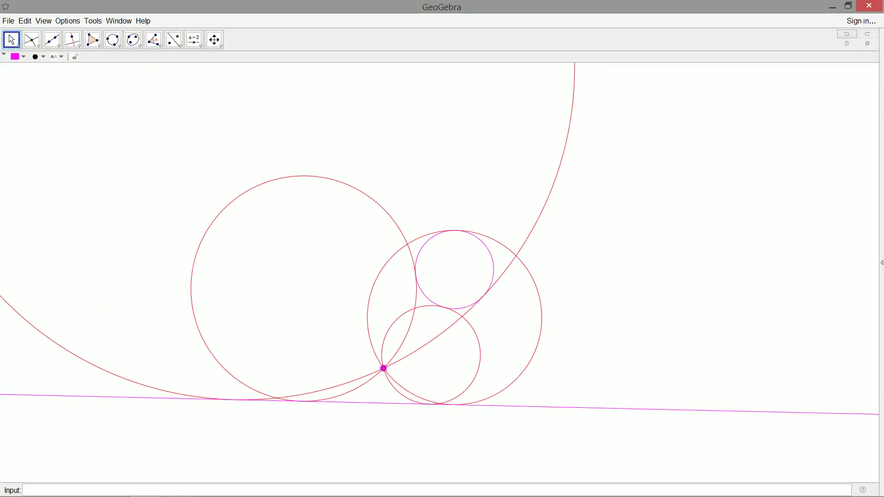
left_click_drag(485, 251, 412, 284)
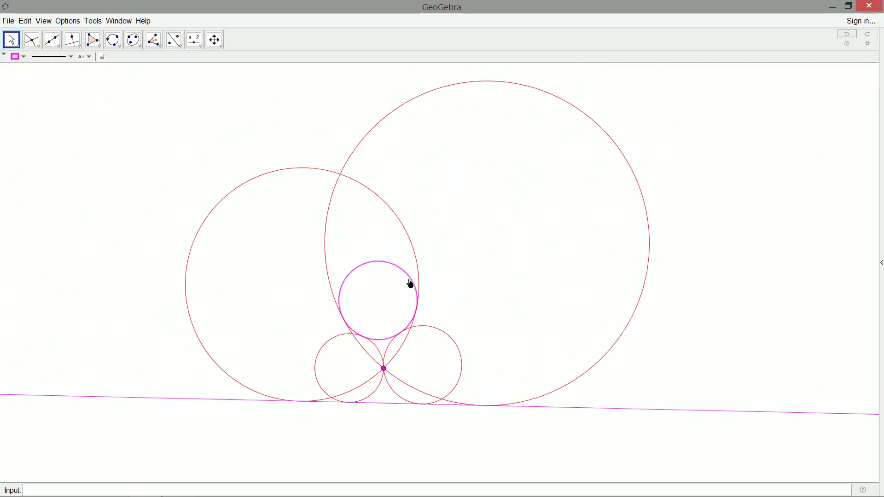
- Nudge the magenta point sideways beneath the magenta circle to test the tangent circles near the symmetric position
left_click_drag(385, 369, 392, 373)
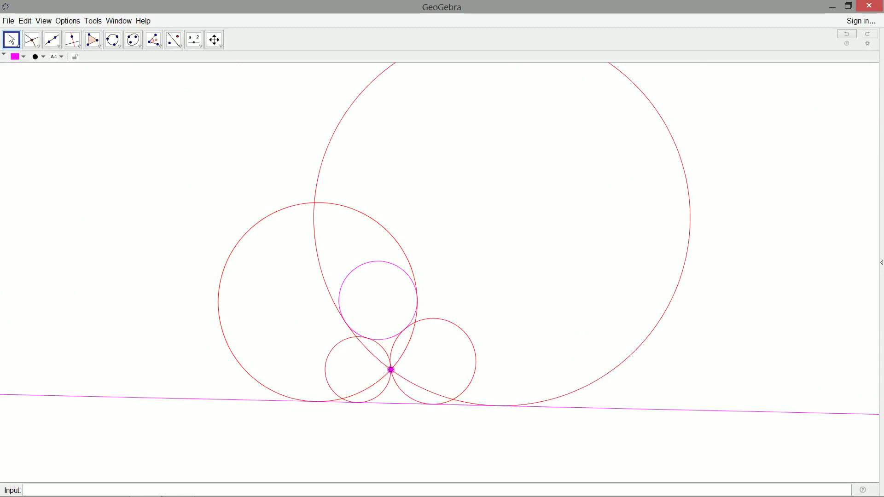
key("Escape")
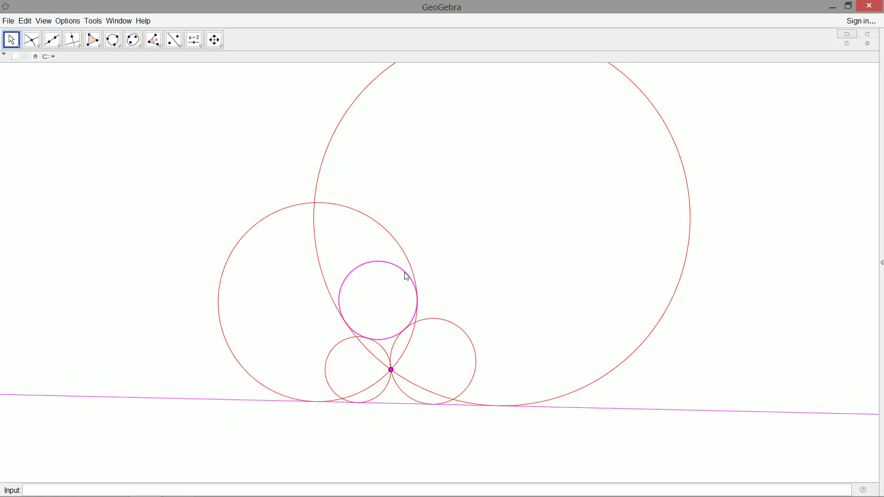
mouse_move(391, 371)
left_mouse_down()
mouse_move(407, 373)
mouse_move(367, 367)
mouse_move(386, 370)
left_mouse_up()
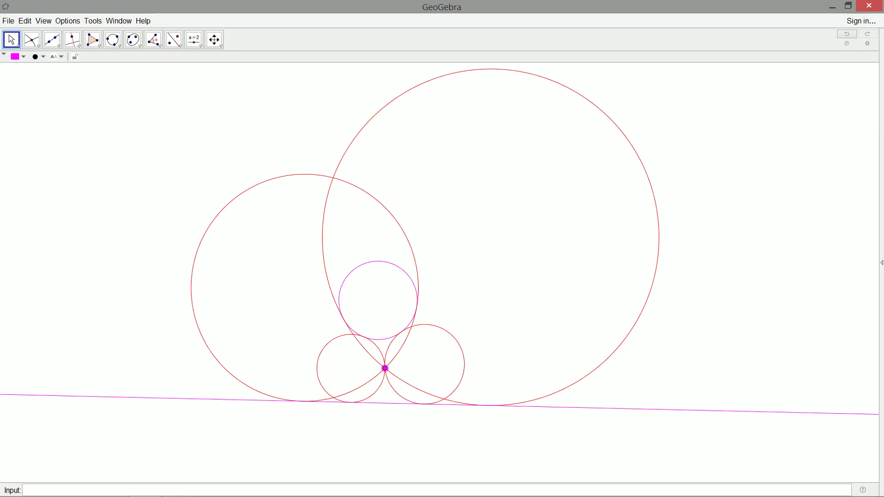
- Reposition the magenta circle and move the magenta point to the circle's lower right, keeping both above the line
left_click_drag(406, 278, 359, 275)
left_click_drag(382, 367, 481, 357)
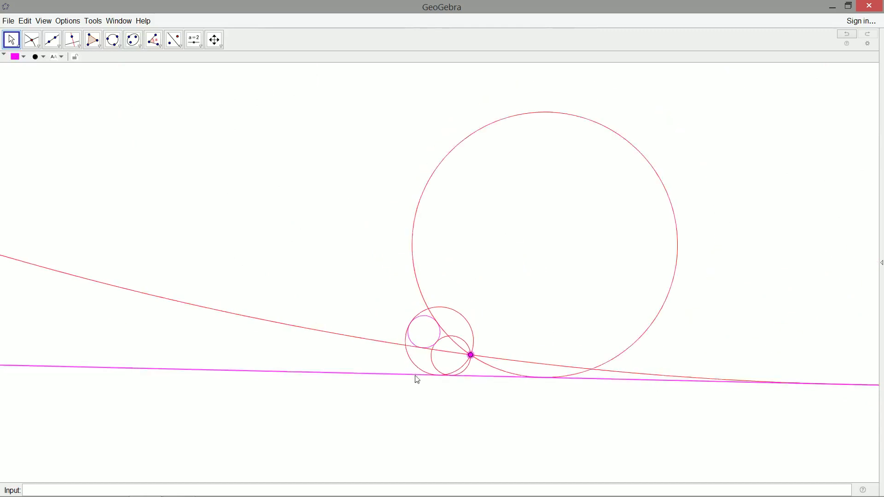